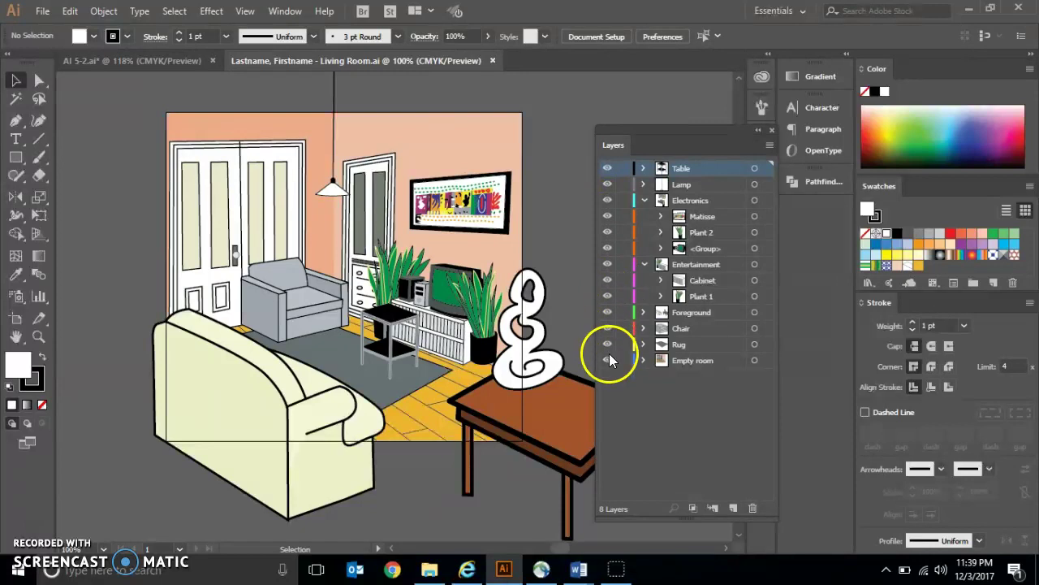
Collapse the Entertainment, Electronics and other expanded layers so only the eight top-level layers show.
{"action": "left_click", "coordinate": [646, 263]}
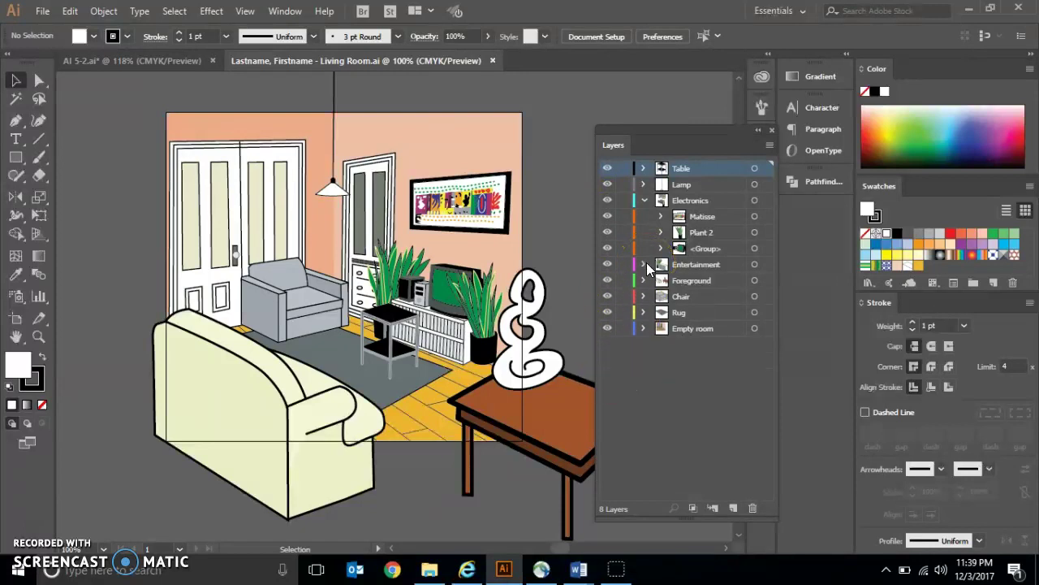
{"action": "left_click", "coordinate": [644, 201]}
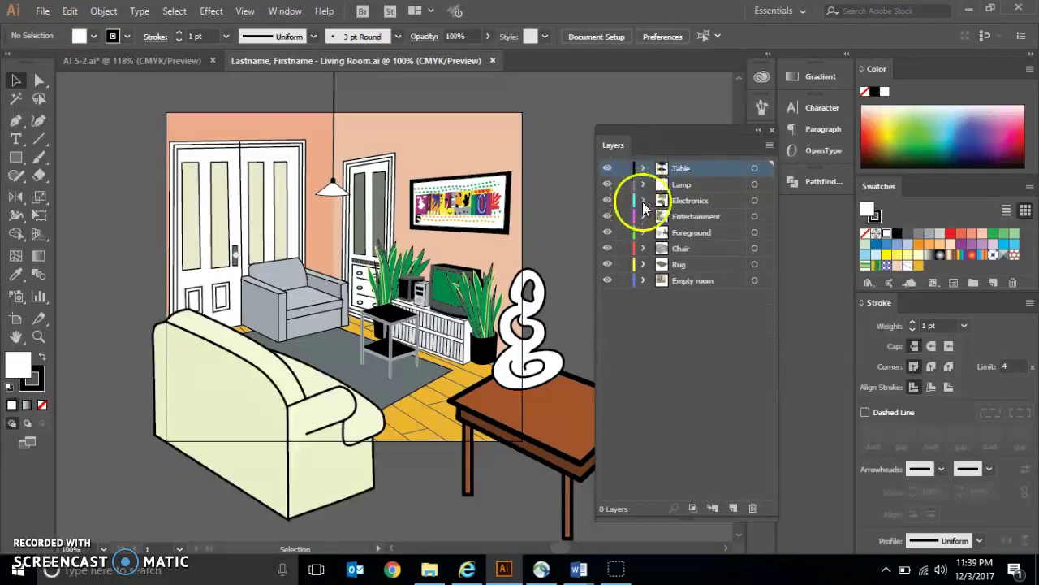
{"action": "left_click", "coordinate": [641, 168]}
{"action": "left_click", "coordinate": [608, 249], "text": "alt"}
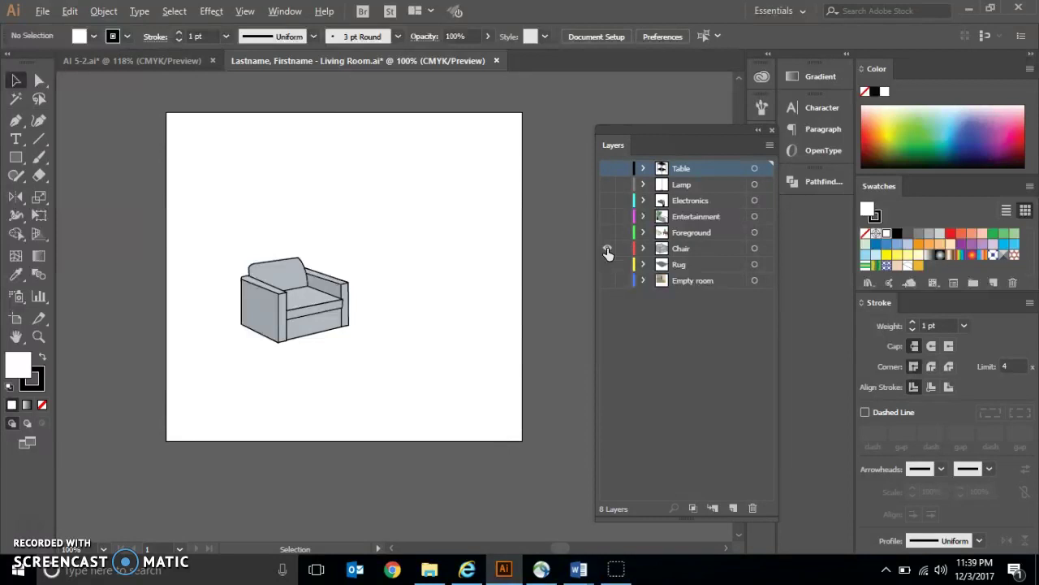
{"action": "left_click", "coordinate": [607, 252], "text": "alt"}
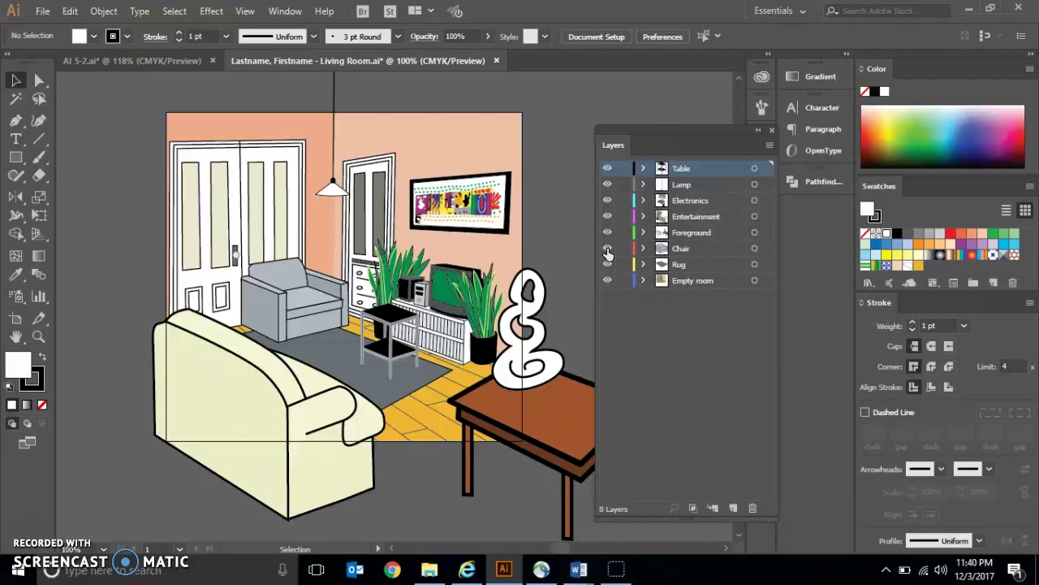
{"action": "left_click", "coordinate": [607, 250]}
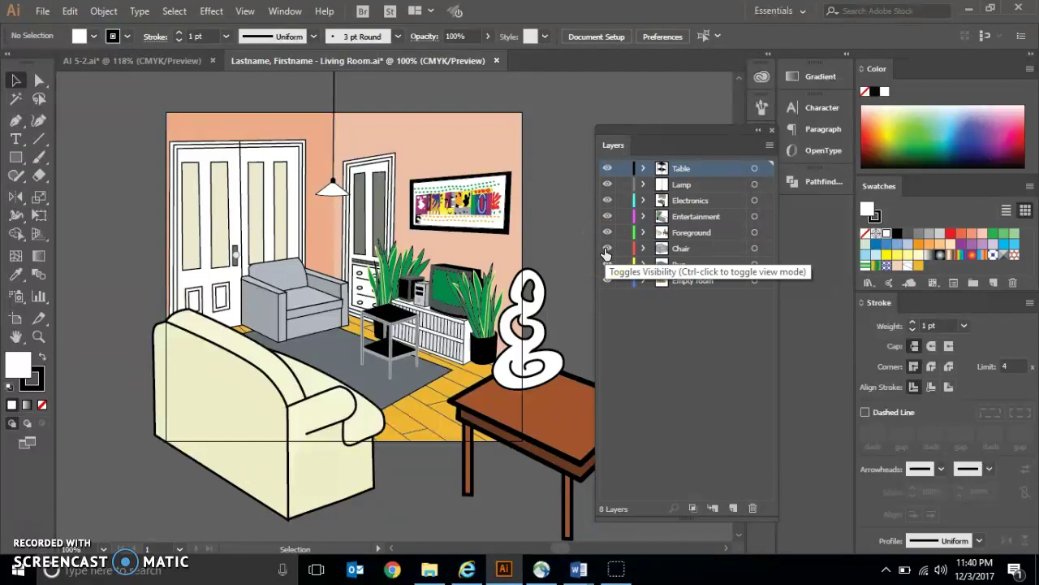
{"action": "left_click", "coordinate": [606, 249], "text": "ctrl"}
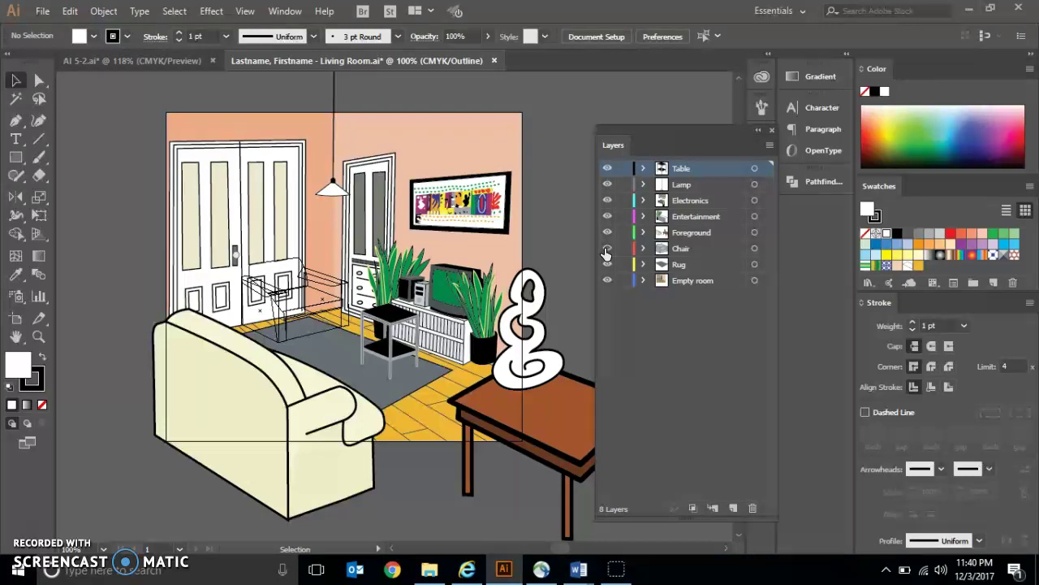
{"action": "left_click", "coordinate": [607, 252], "text": "ctrl"}
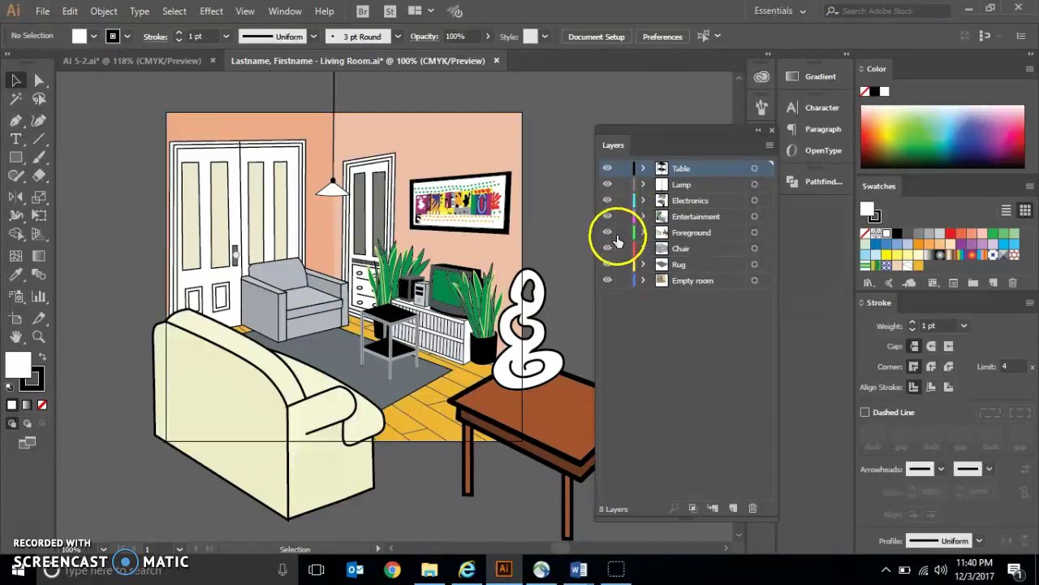
{"action": "left_click", "coordinate": [620, 235]}
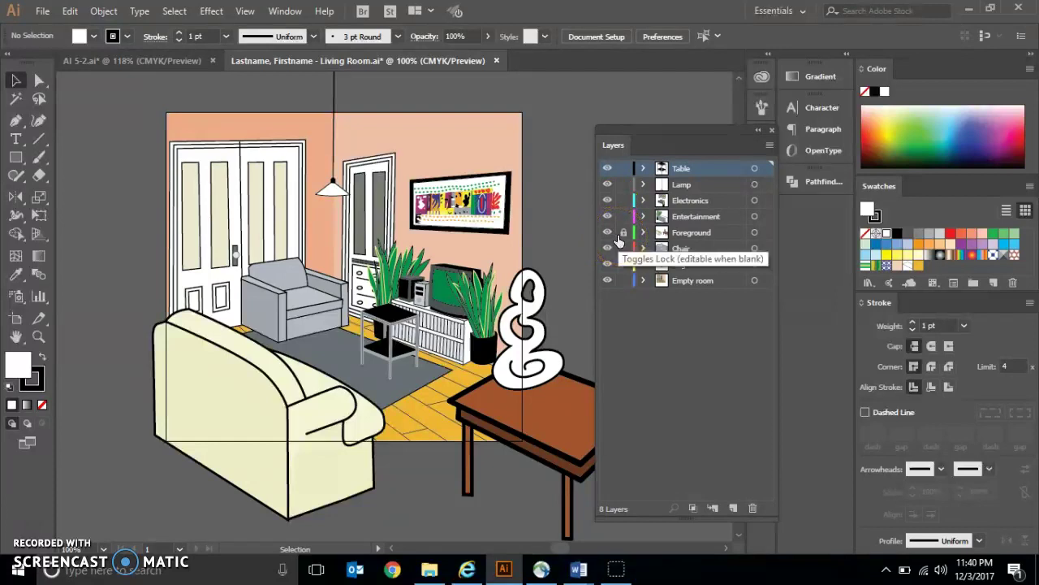
{"action": "left_click", "coordinate": [622, 234]}
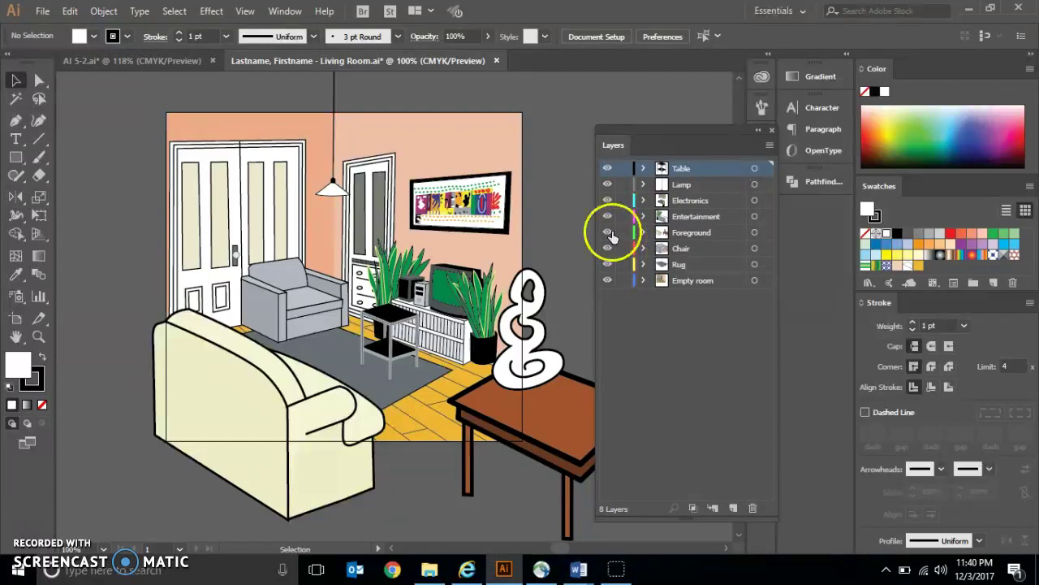
{"action": "left_click", "coordinate": [722, 232]}
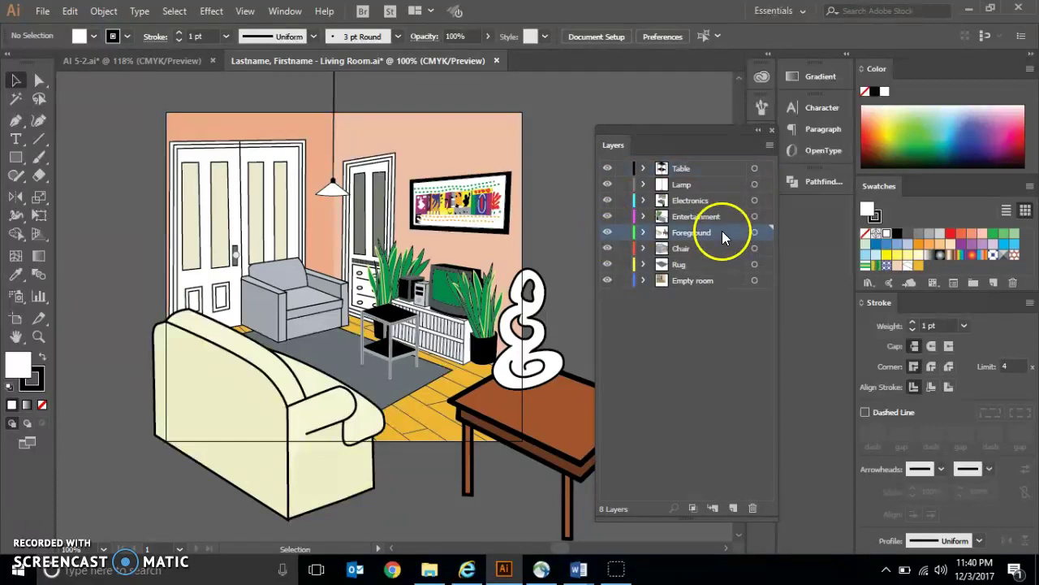
{"action": "left_click", "coordinate": [607, 235], "text": "ctrl"}
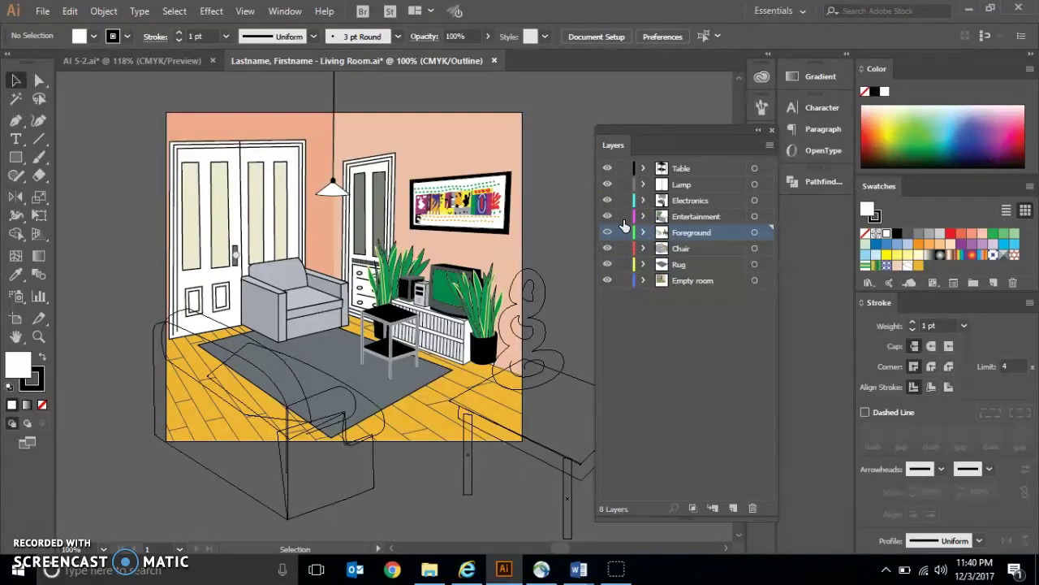
{"action": "left_click", "coordinate": [607, 233], "text": "ctrl"}
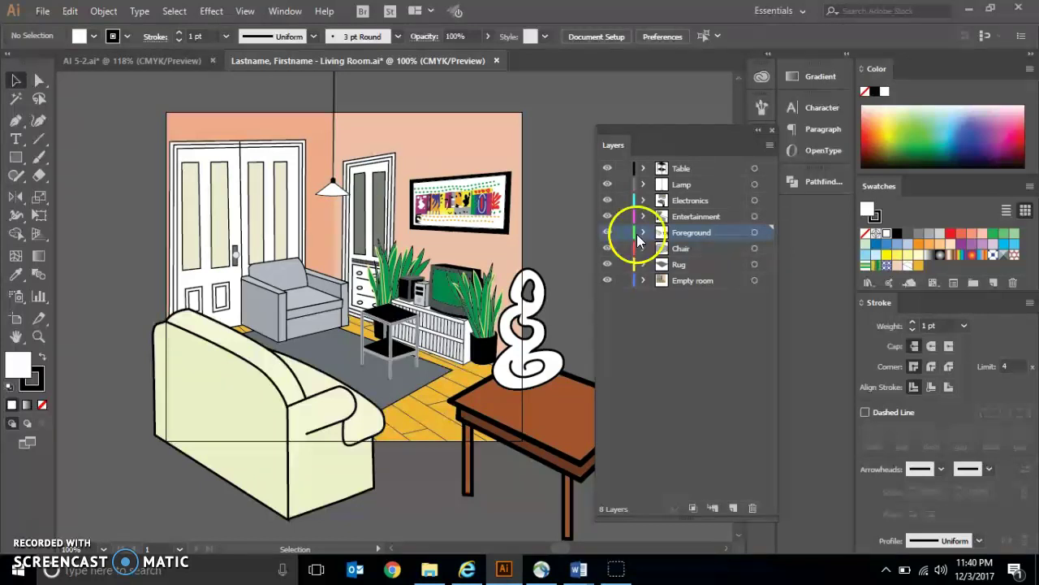
{"action": "left_click", "coordinate": [724, 247]}
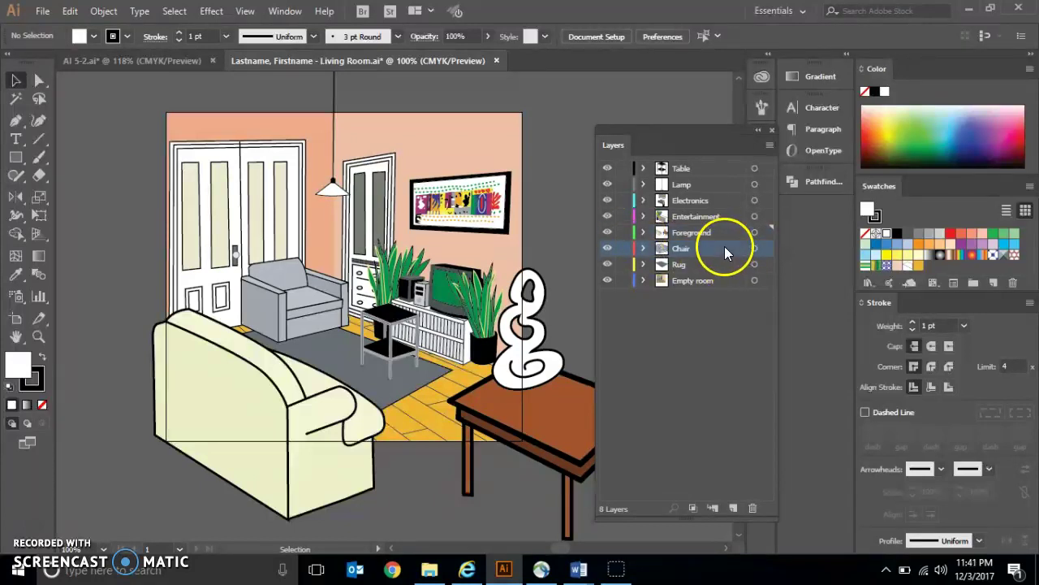
{"action": "left_click", "coordinate": [607, 249], "text": "ctrl+alt"}
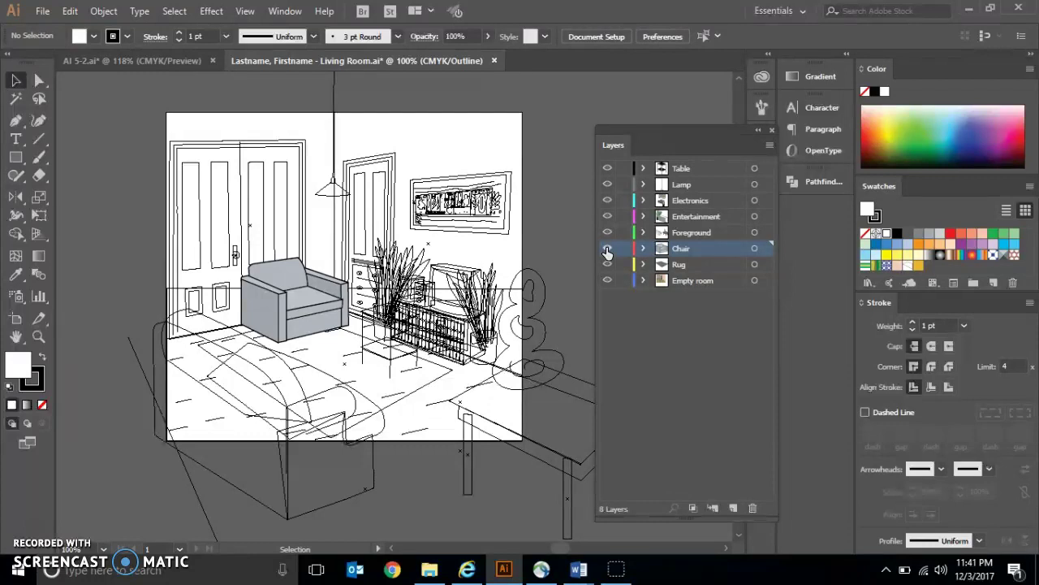
{"action": "key", "text": "ctrl+y"}
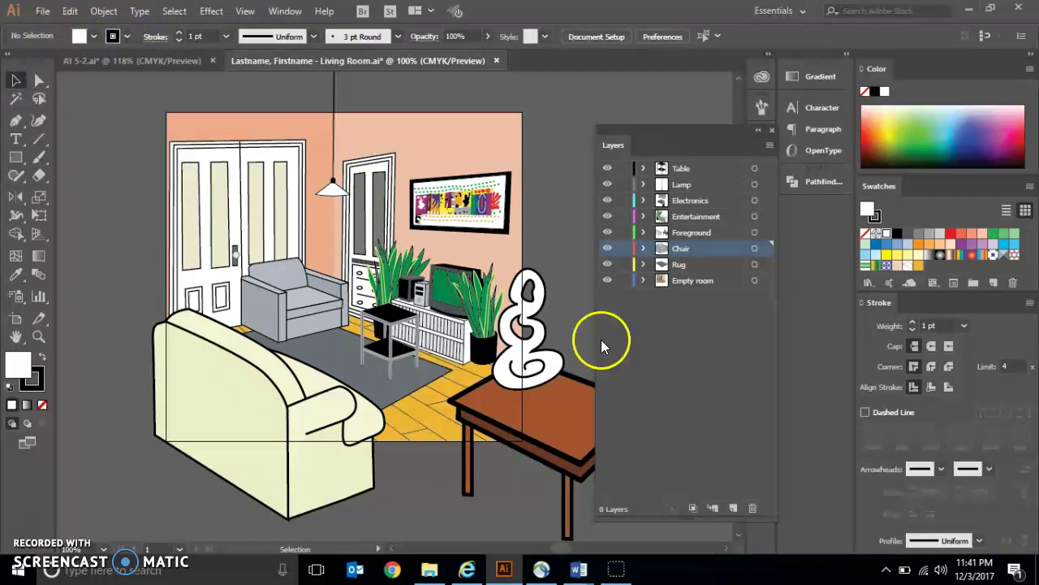
Select the plant beside the TV and use Locate Object to trace it to Plant 2 in Electronics.
{"action": "left_click", "coordinate": [483, 354]}
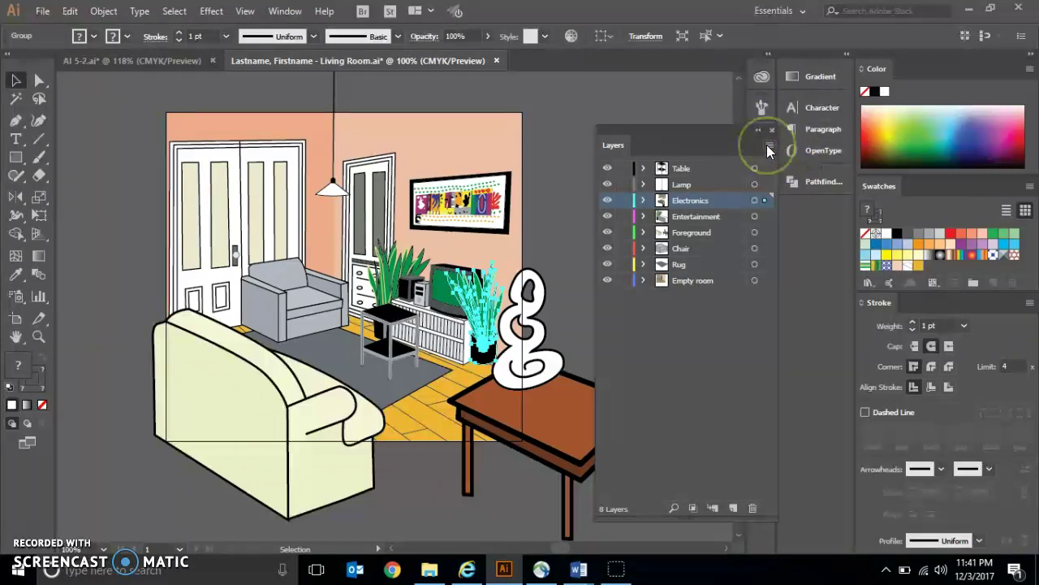
{"action": "left_click", "coordinate": [769, 145]}
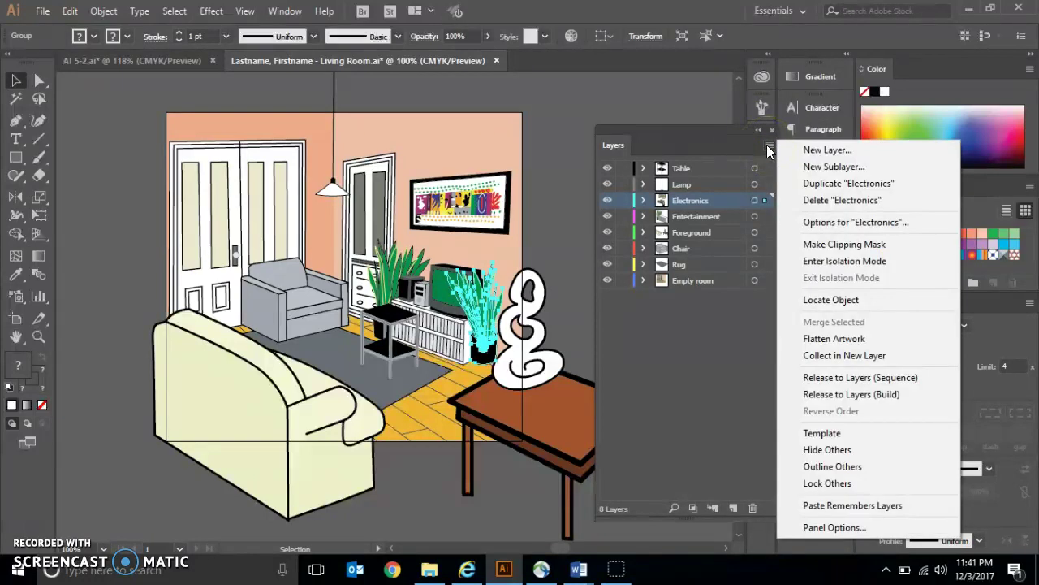
{"action": "left_click", "coordinate": [830, 301]}
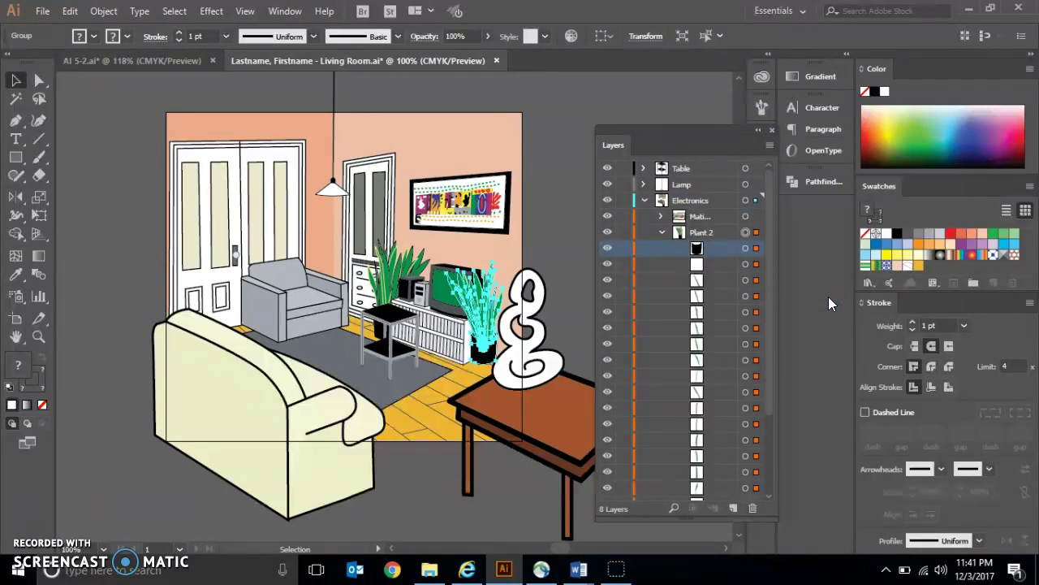
{"action": "left_click", "coordinate": [720, 251]}
{"action": "left_click", "coordinate": [488, 331]}
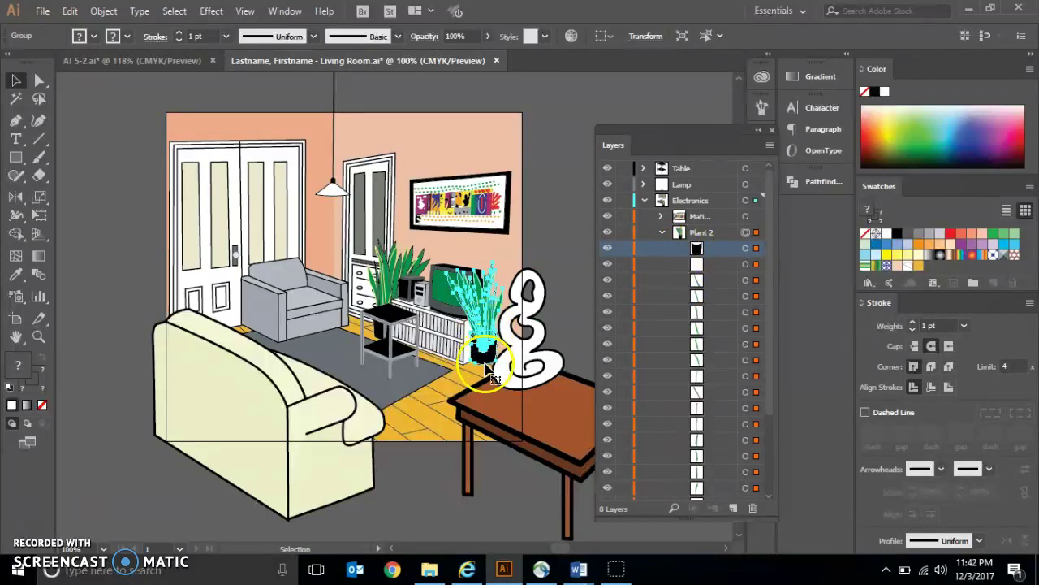
{"action": "left_click", "coordinate": [663, 231]}
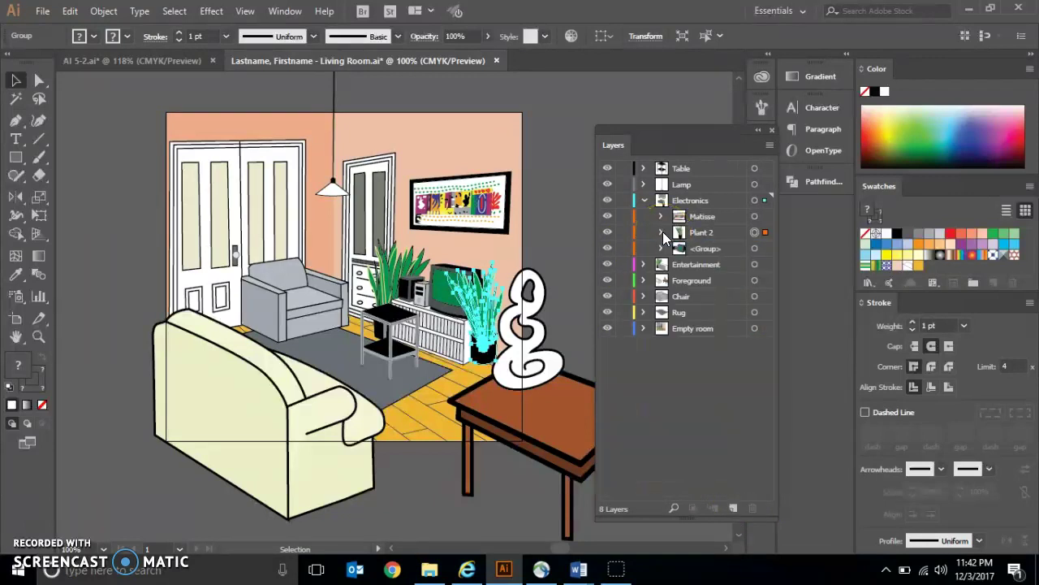
{"action": "left_click", "coordinate": [729, 234]}
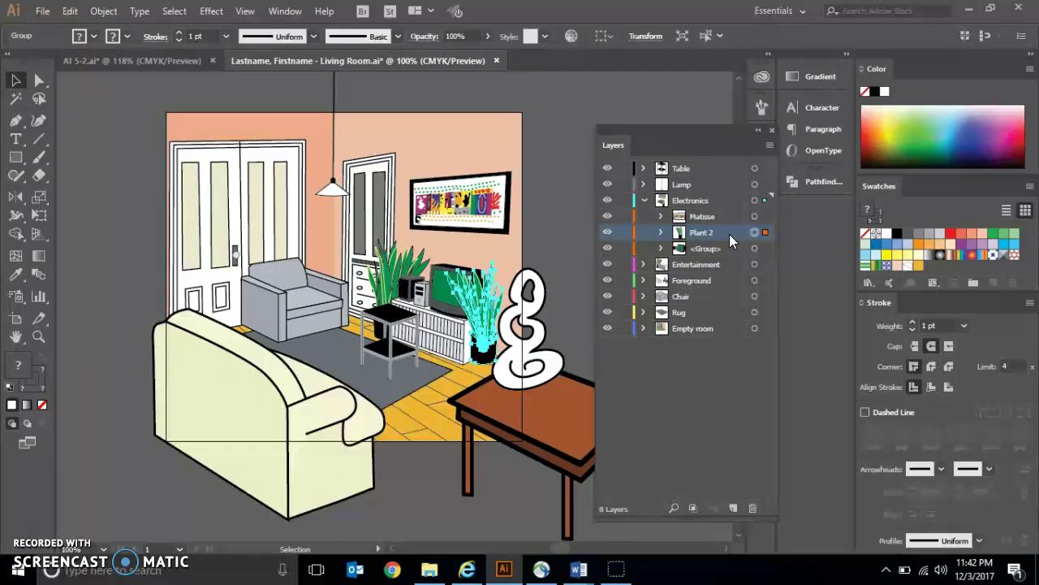
{"action": "left_click_drag", "start_coordinate": [729, 234], "coordinate": [732, 512]}
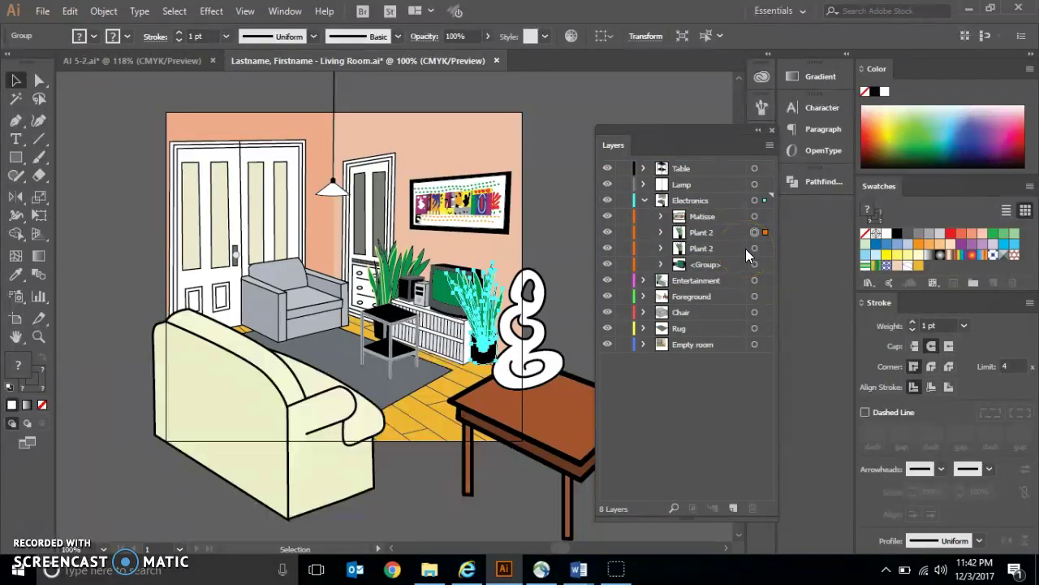
{"action": "left_click", "coordinate": [721, 245]}
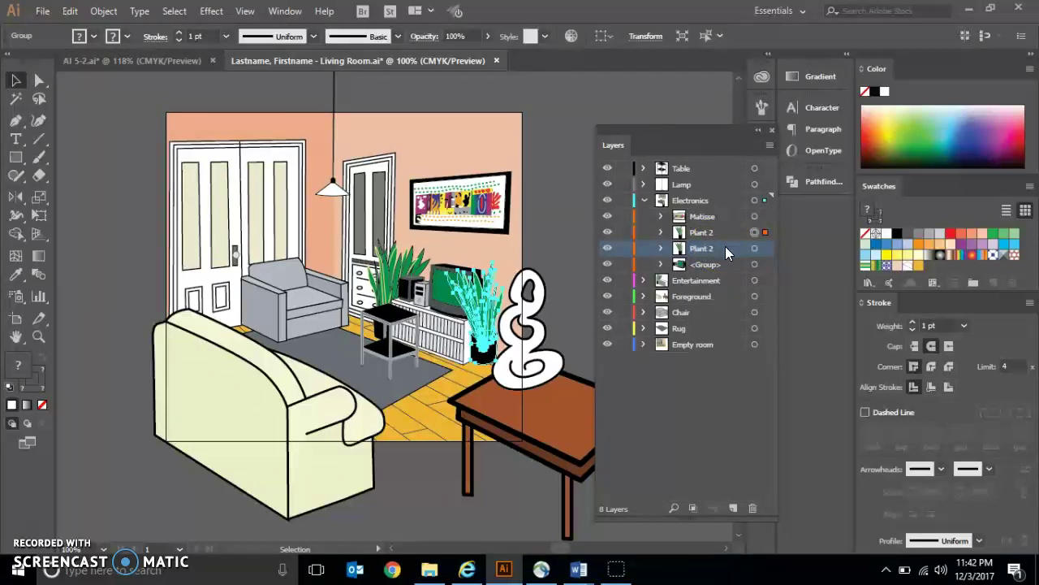
{"action": "left_click_drag", "start_coordinate": [725, 246], "coordinate": [754, 508]}
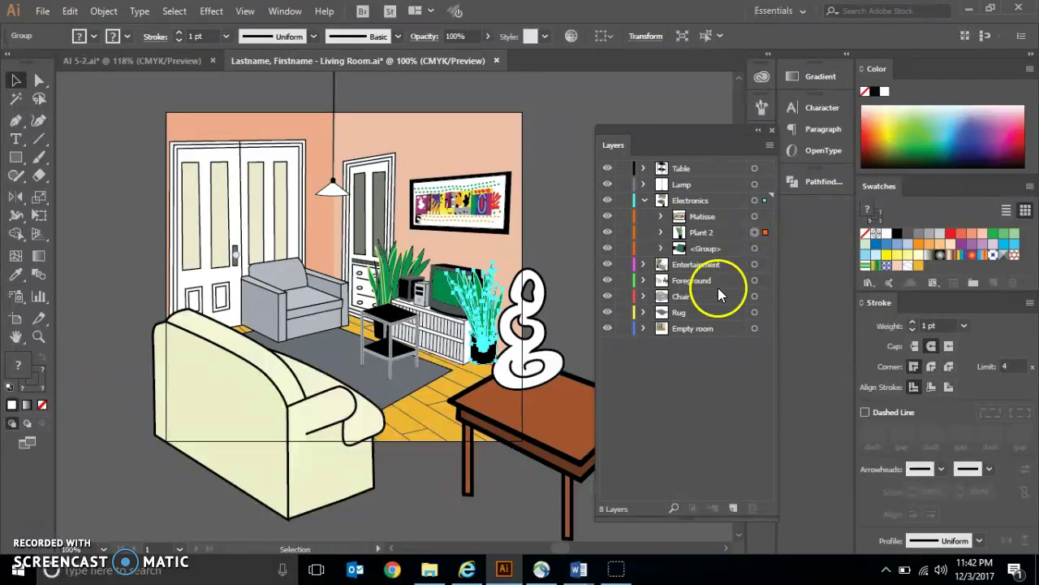
{"action": "left_click", "coordinate": [691, 186]}
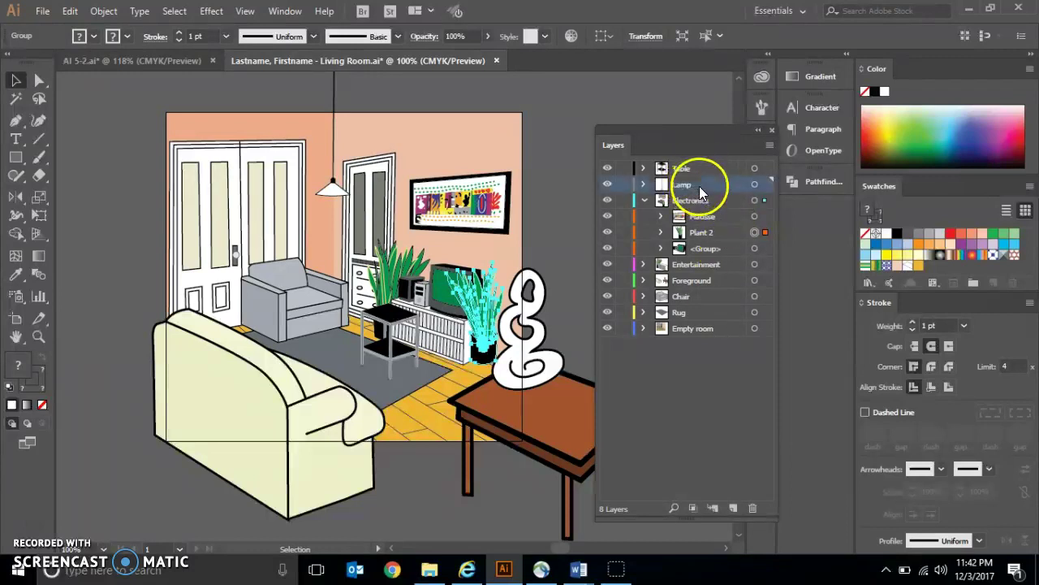
{"action": "left_click_drag", "start_coordinate": [708, 185], "coordinate": [734, 509]}
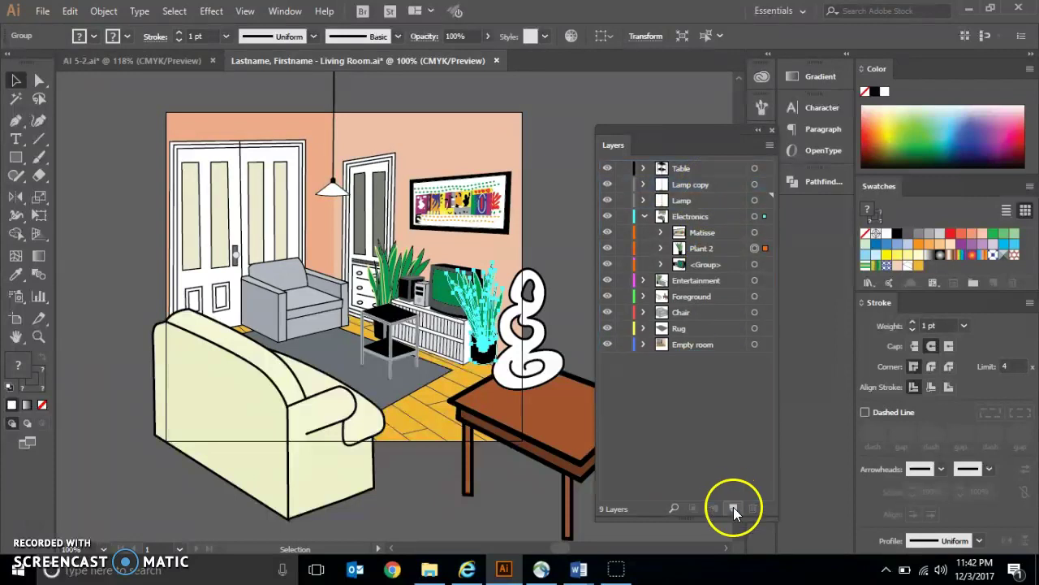
{"action": "left_click", "coordinate": [725, 185]}
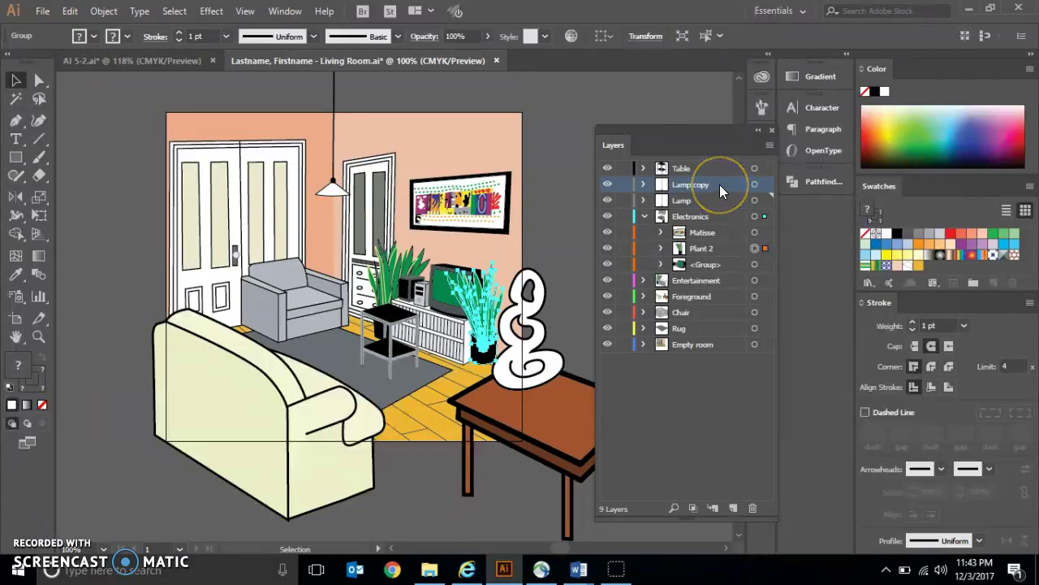
{"action": "left_click_drag", "start_coordinate": [719, 185], "coordinate": [754, 509]}
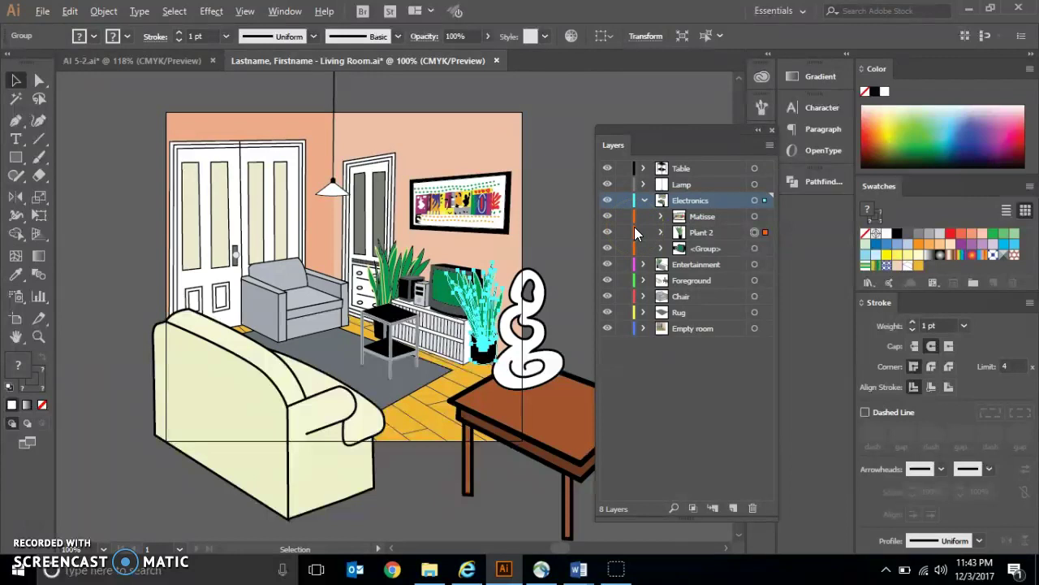
Hide every layer except Electronics, view it in outline, and collapse its sublayers.
{"action": "left_click", "coordinate": [607, 202], "text": "alt"}
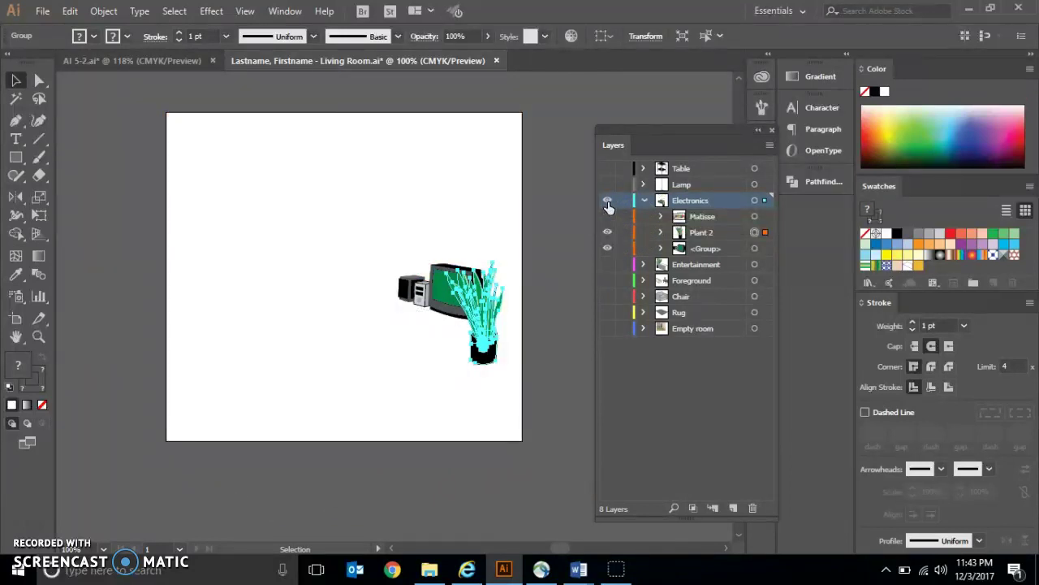
{"action": "left_click", "coordinate": [608, 203], "text": "ctrl"}
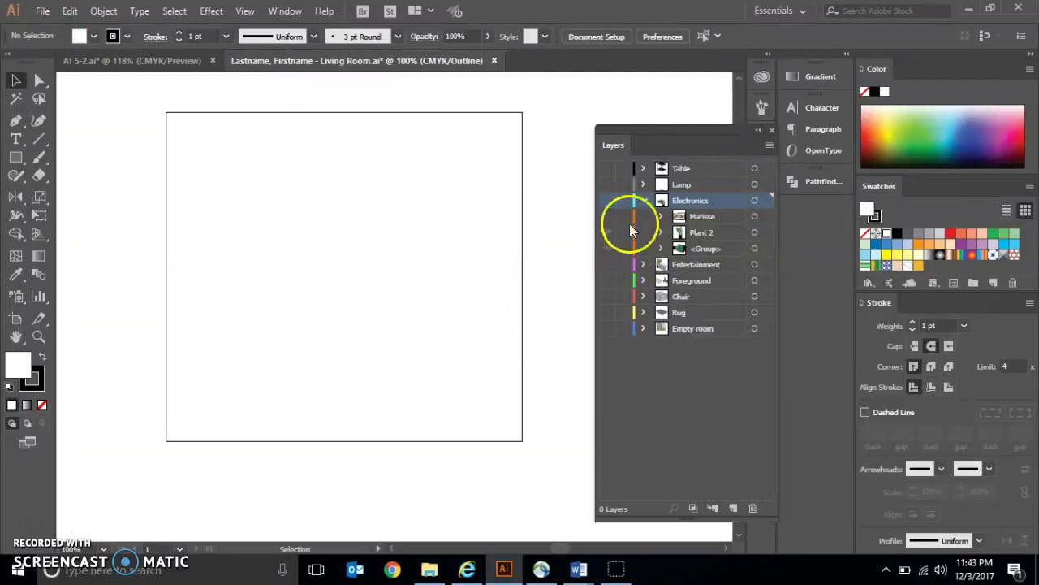
{"action": "left_click", "coordinate": [645, 201]}
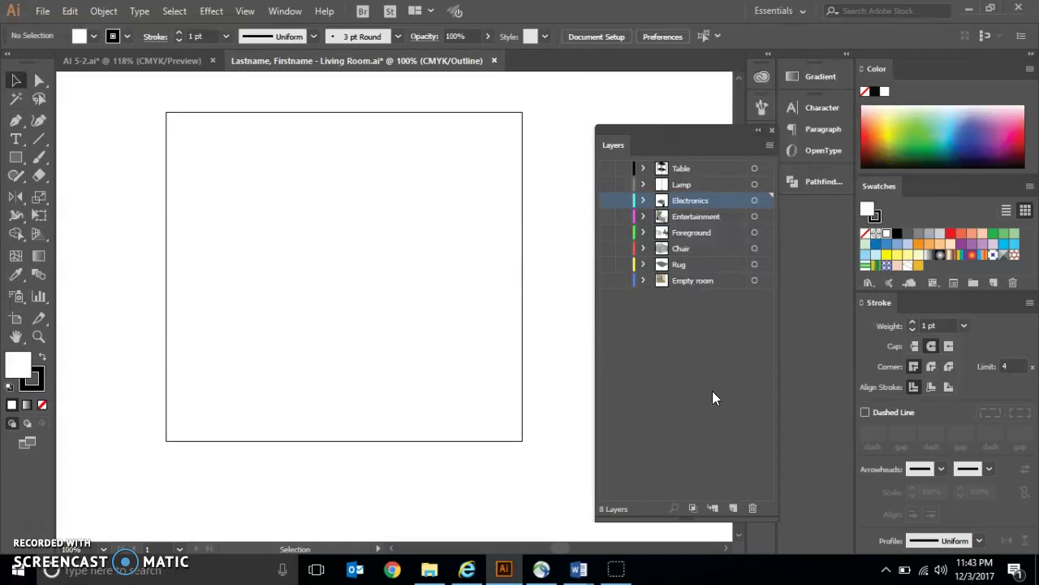
Create a new top layer, return to Preview view, and rename it Photo.
{"action": "left_click", "coordinate": [731, 508]}
{"action": "key", "text": "ctrl+y"}
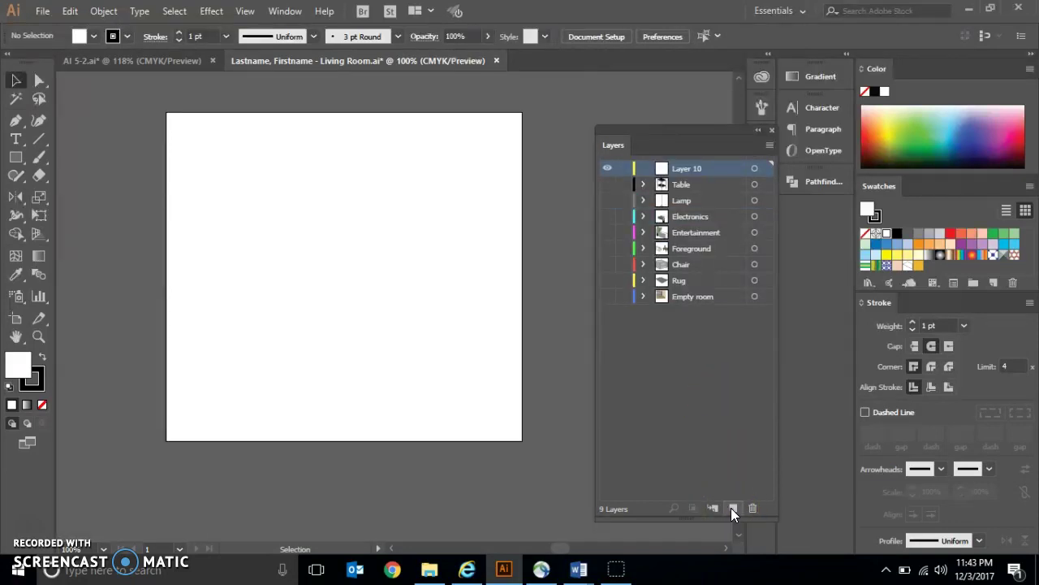
{"action": "double_click", "coordinate": [686, 167]}
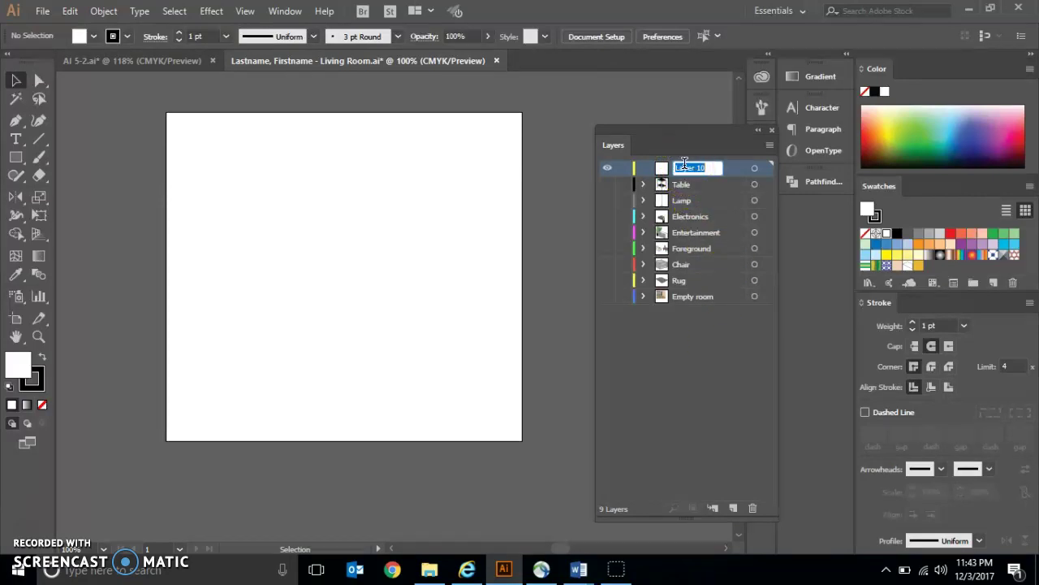
{"action": "type", "text": "Photo"}
{"action": "left_click", "coordinate": [456, 224]}
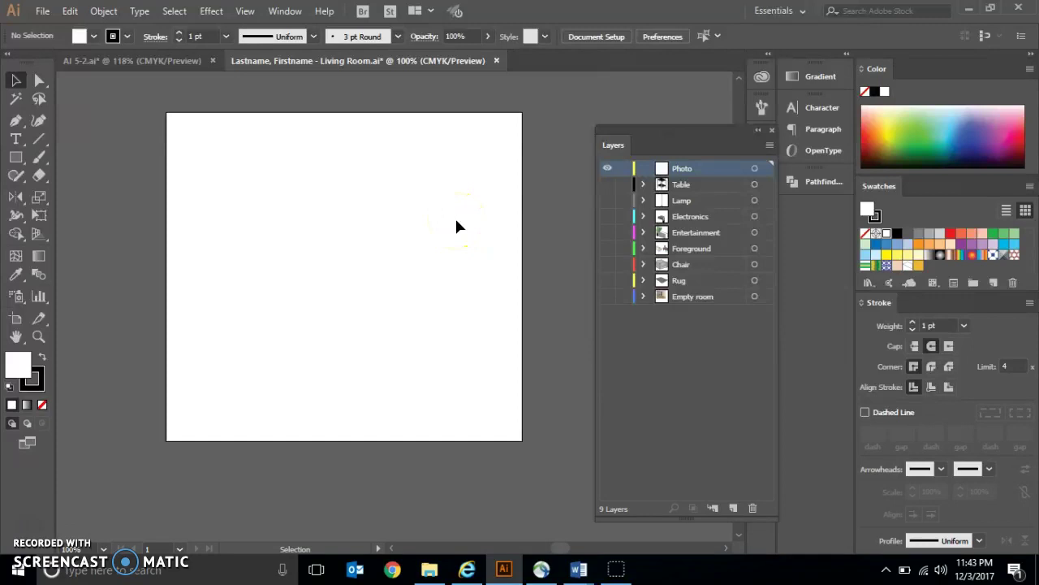
Place Living Room Original.tif as a linked image and drag it to the artboard's top-left corner.
{"action": "left_click", "coordinate": [40, 11]}
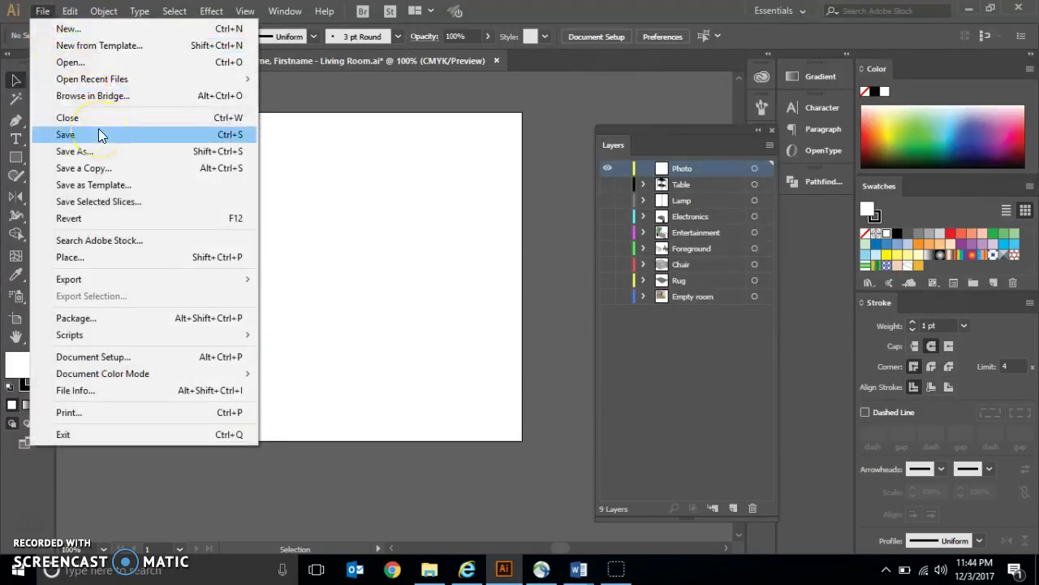
{"action": "left_click", "coordinate": [86, 259]}
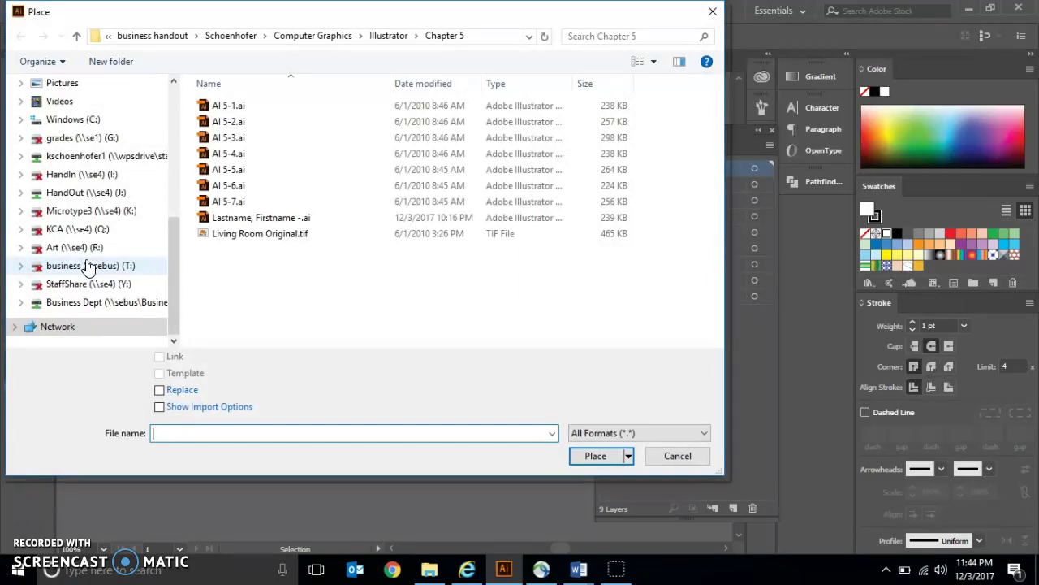
{"action": "left_click", "coordinate": [222, 235]}
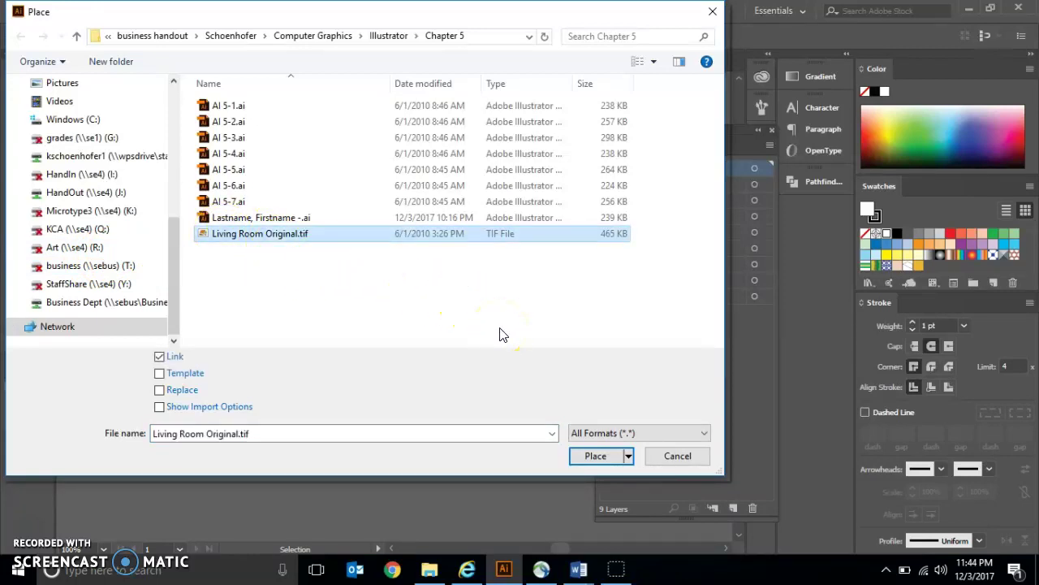
{"action": "left_click", "coordinate": [591, 456]}
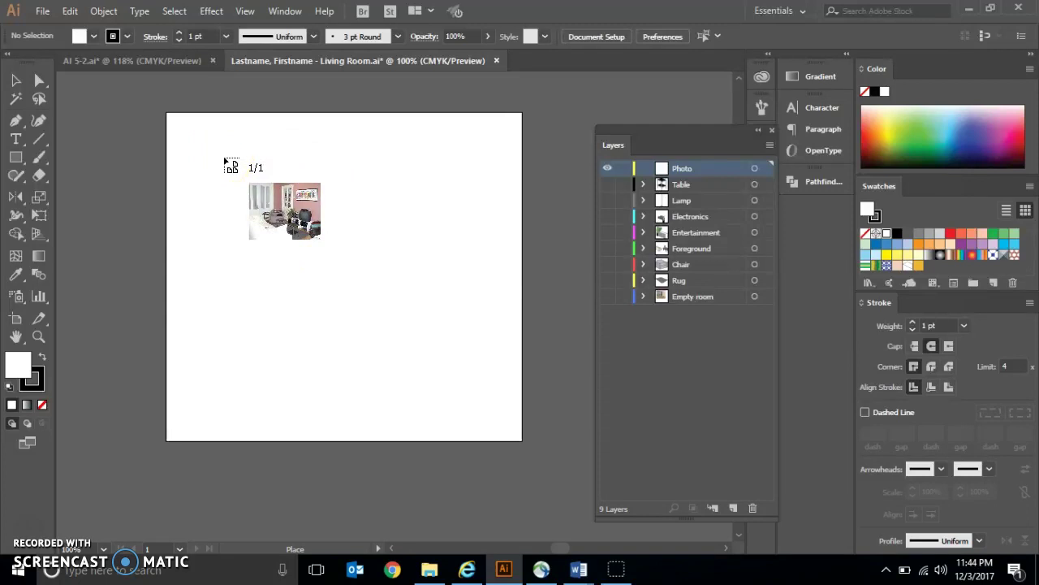
{"action": "left_click", "coordinate": [225, 158]}
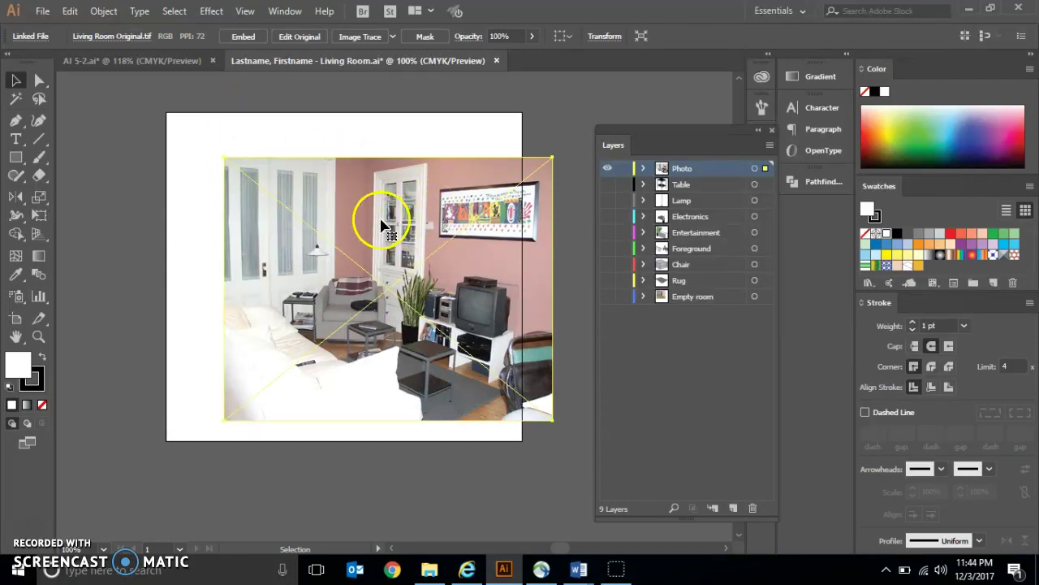
{"action": "left_click_drag", "start_coordinate": [382, 219], "coordinate": [324, 180]}
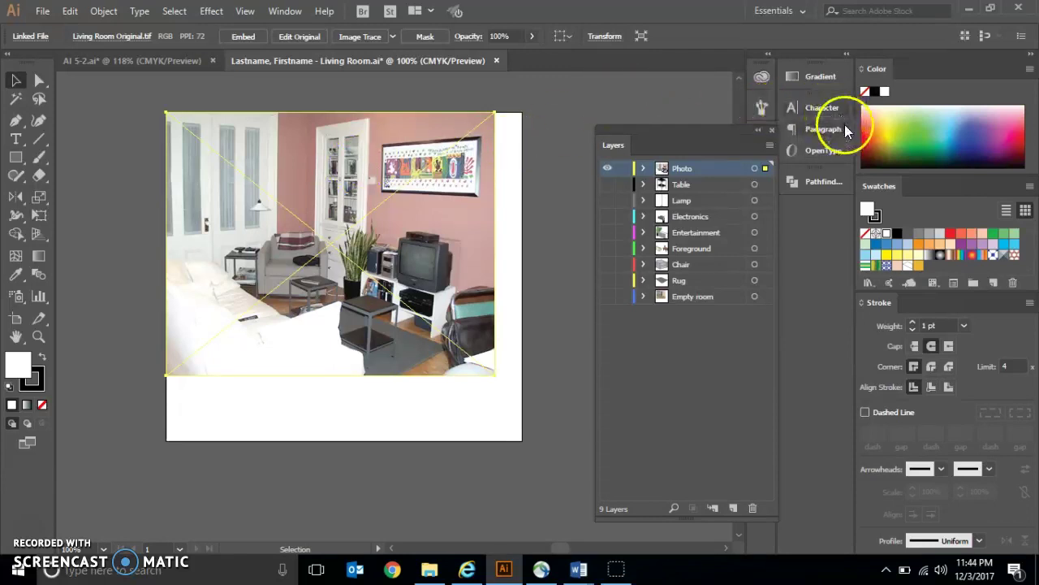
Turn on Dim Images to 50% in the Photo layer's Layer Options.
{"action": "double_click", "coordinate": [732, 171]}
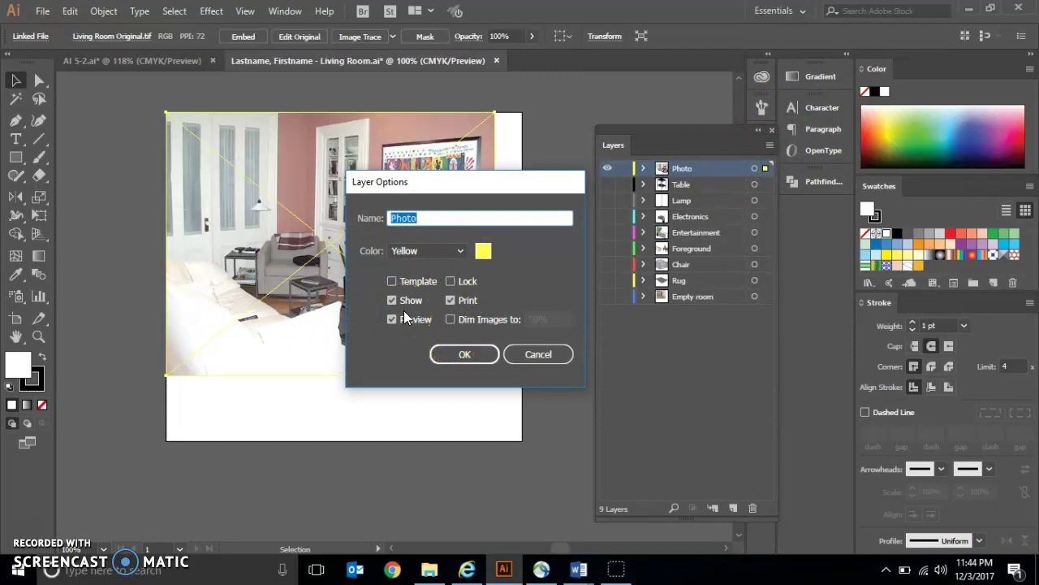
{"action": "left_click", "coordinate": [451, 319]}
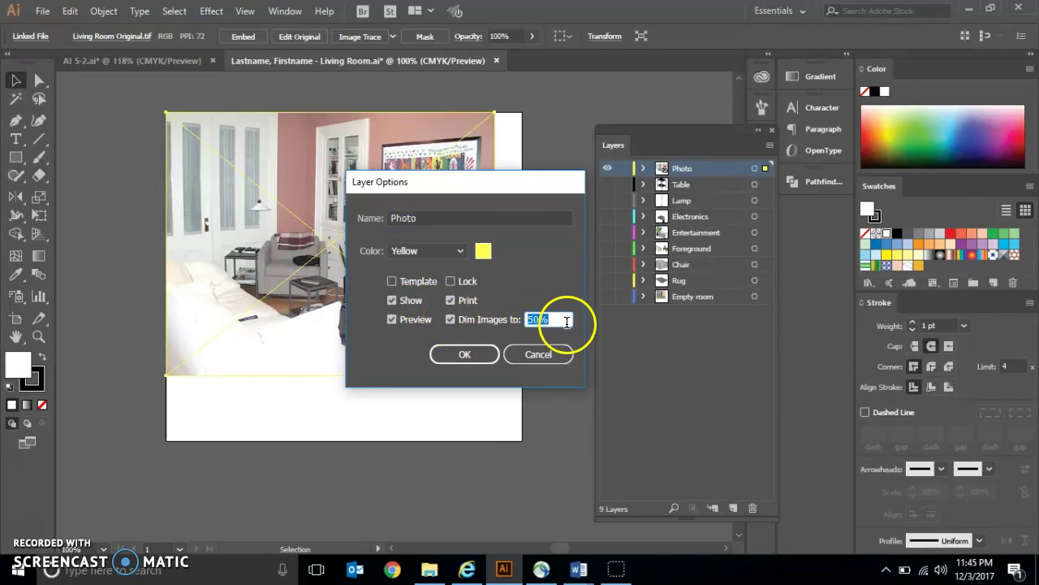
{"action": "left_click", "coordinate": [464, 355]}
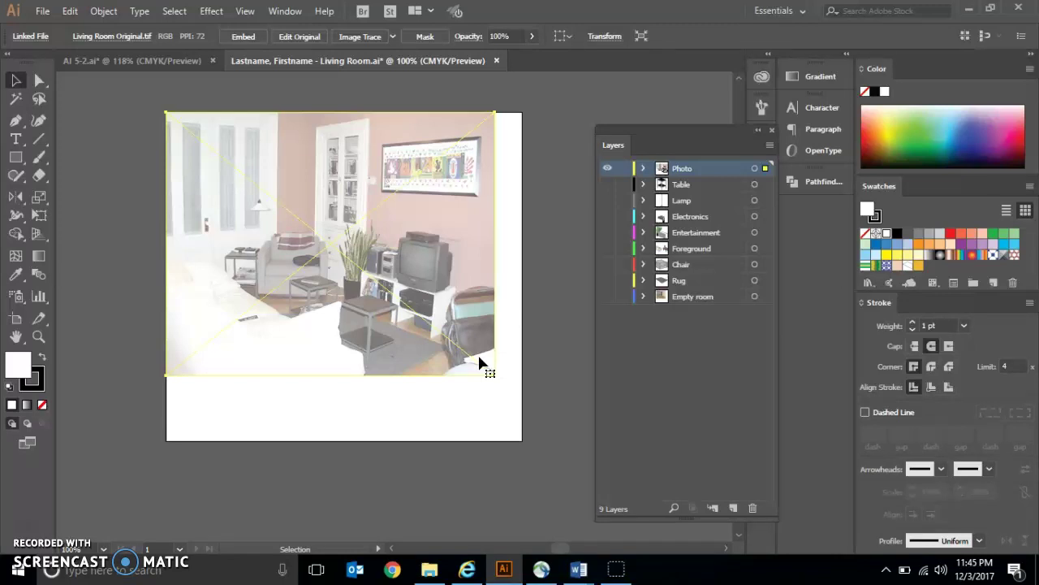
{"action": "left_click", "coordinate": [674, 260]}
{"action": "left_click", "coordinate": [780, 360]}
Create Layer 11, rename it Message, deselect the photo, and pick the Type tool.
{"action": "left_click", "coordinate": [739, 510]}
{"action": "left_click", "coordinate": [697, 168]}
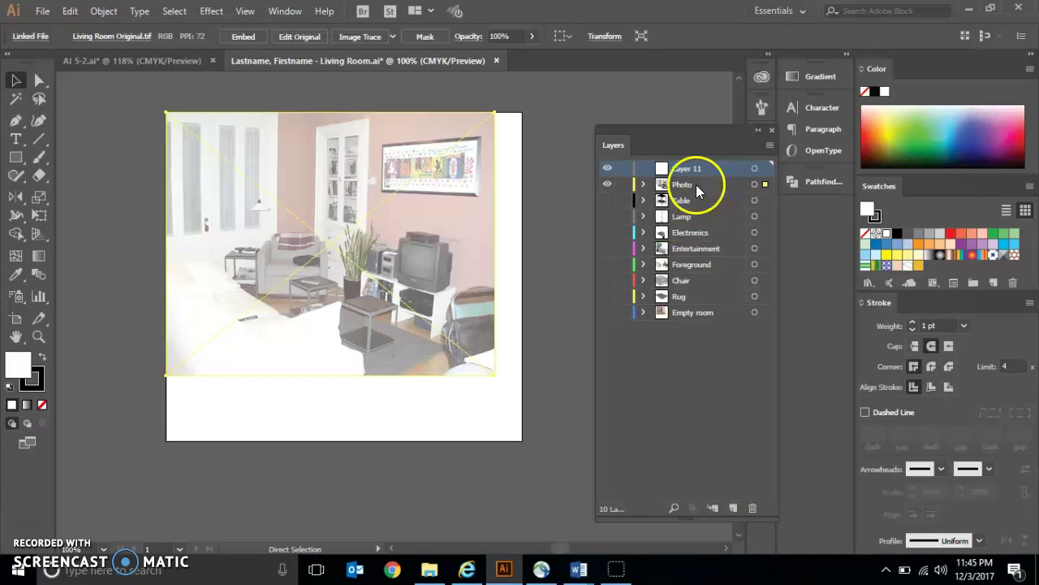
{"action": "double_click", "coordinate": [698, 167]}
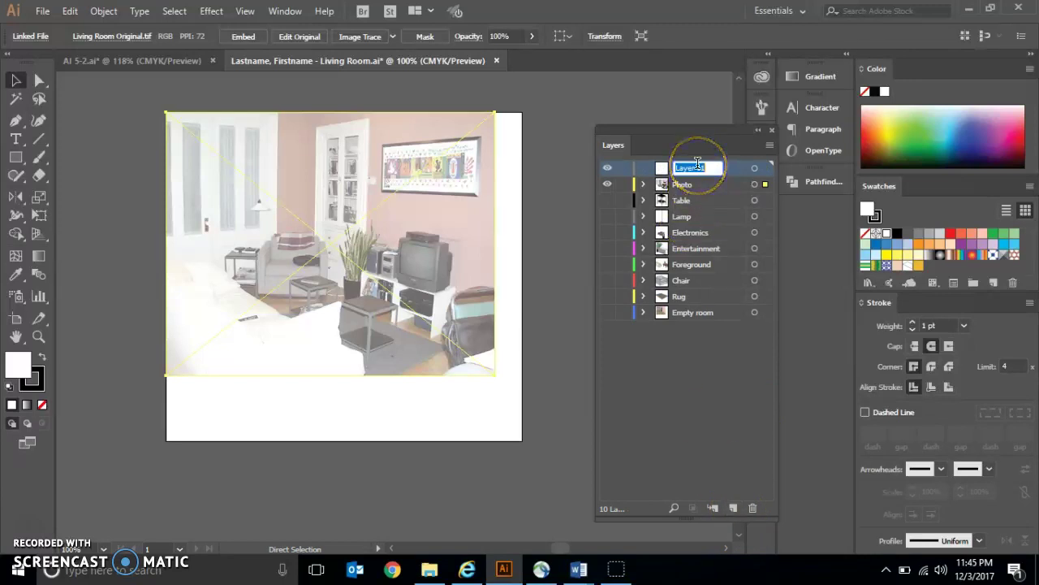
{"action": "type", "text": "Message"}
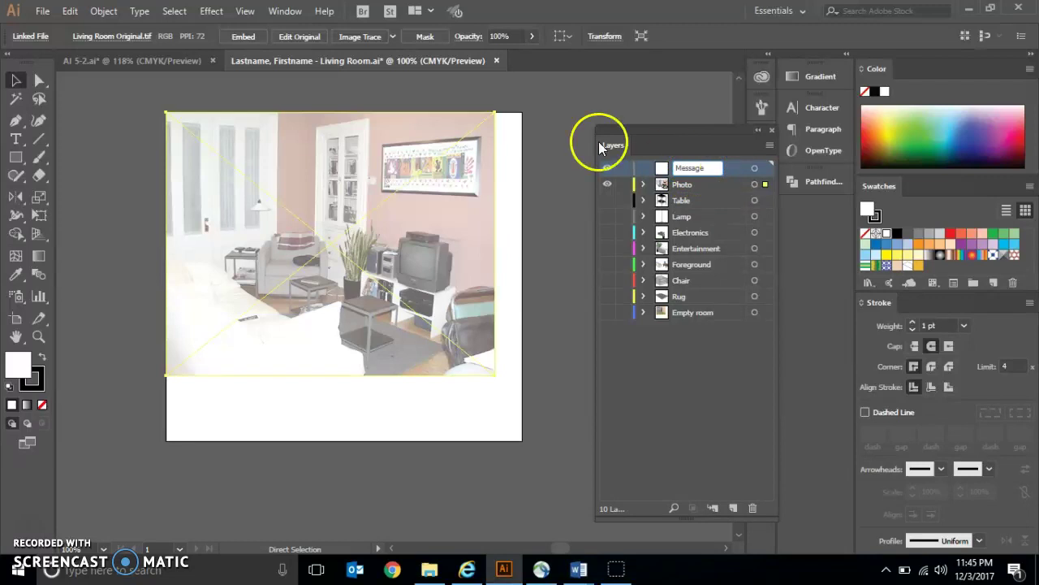
{"action": "left_click", "coordinate": [230, 429]}
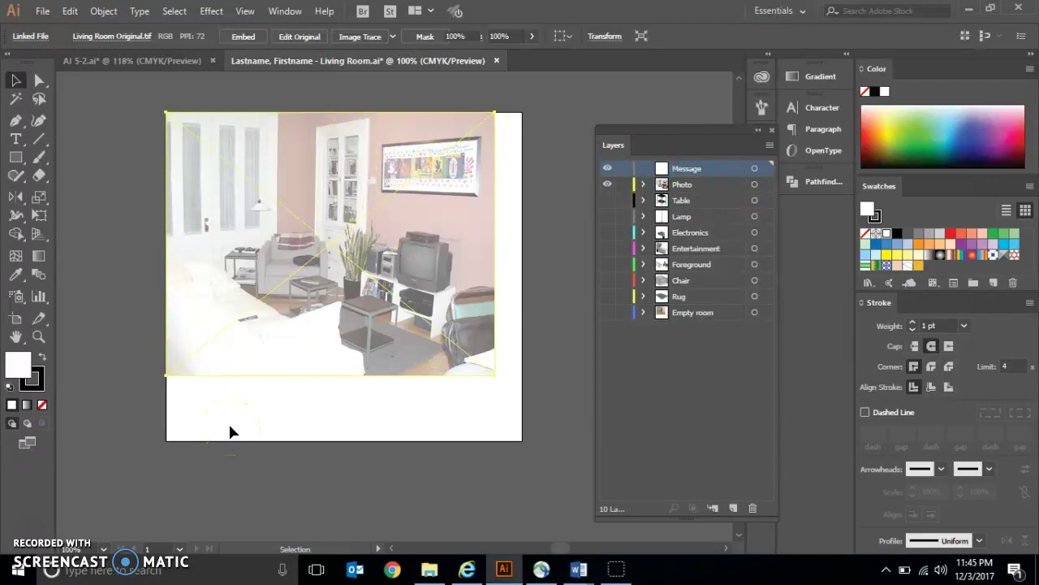
{"action": "left_click", "coordinate": [230, 429]}
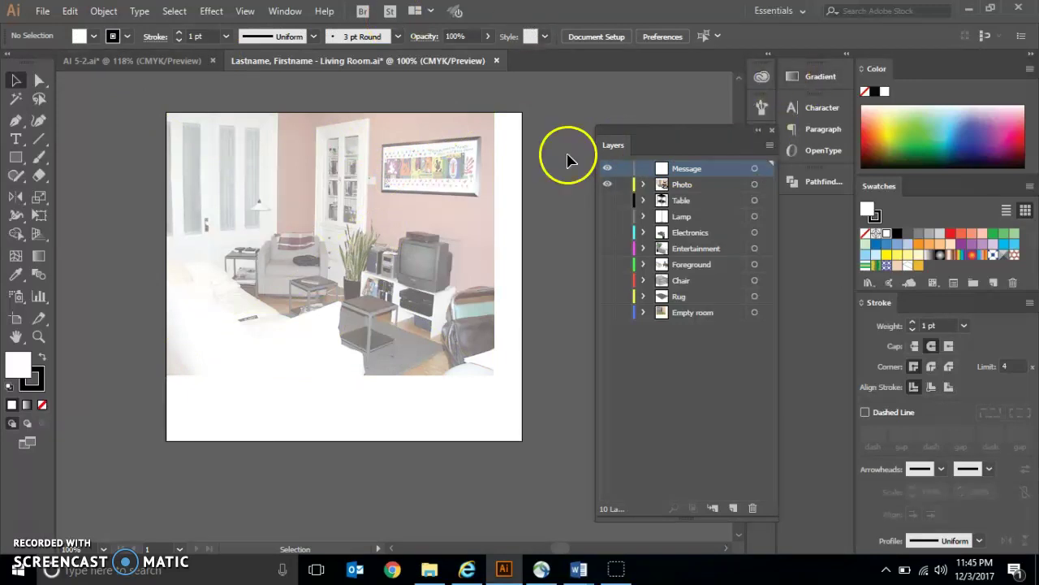
{"action": "left_click", "coordinate": [14, 141]}
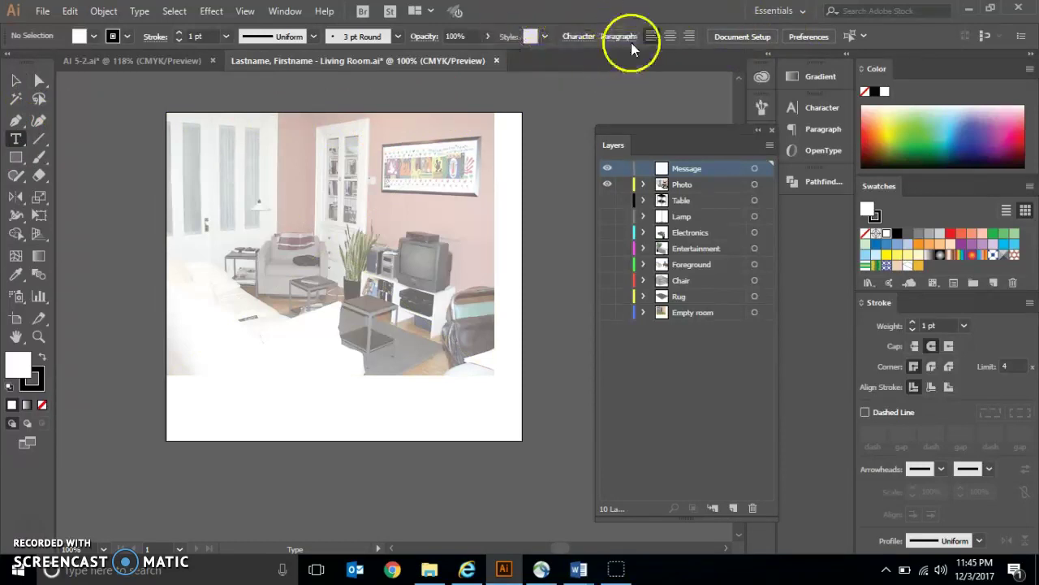
Set the character formatting to the Minion Pro font at a 30 pt size.
{"action": "left_click", "coordinate": [576, 36]}
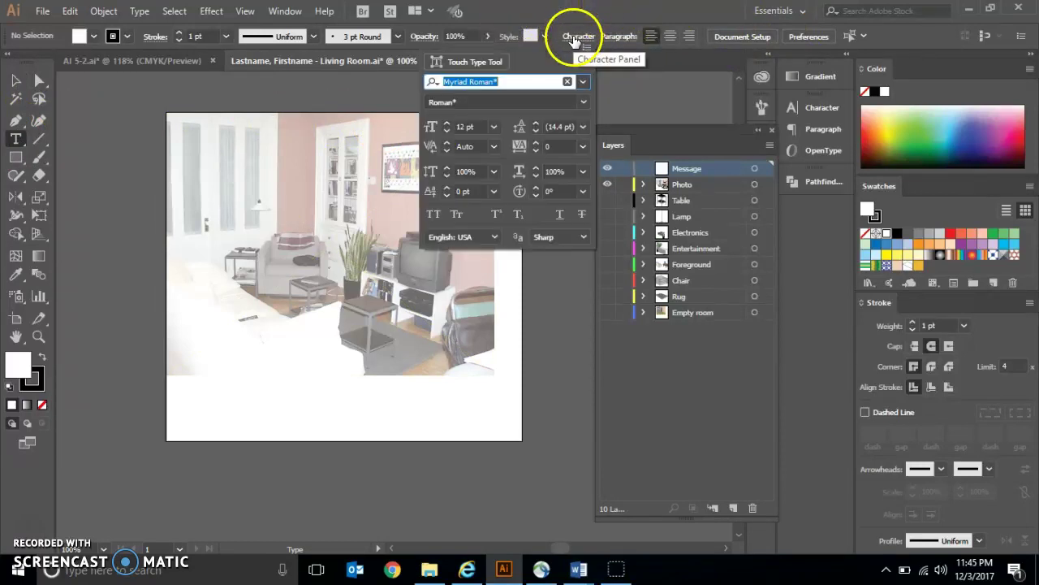
{"action": "left_click", "coordinate": [584, 82]}
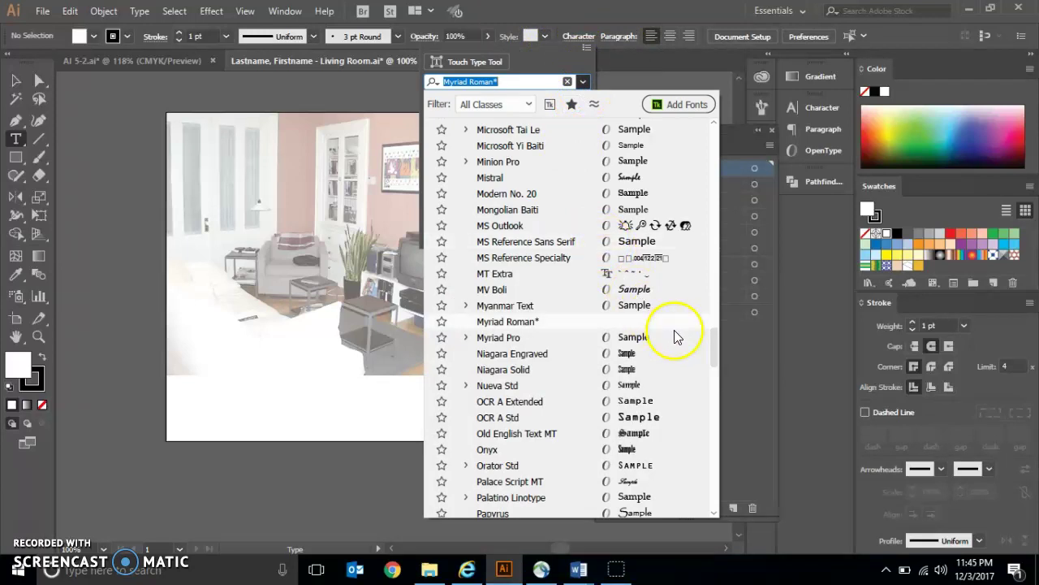
{"action": "left_click", "coordinate": [662, 164]}
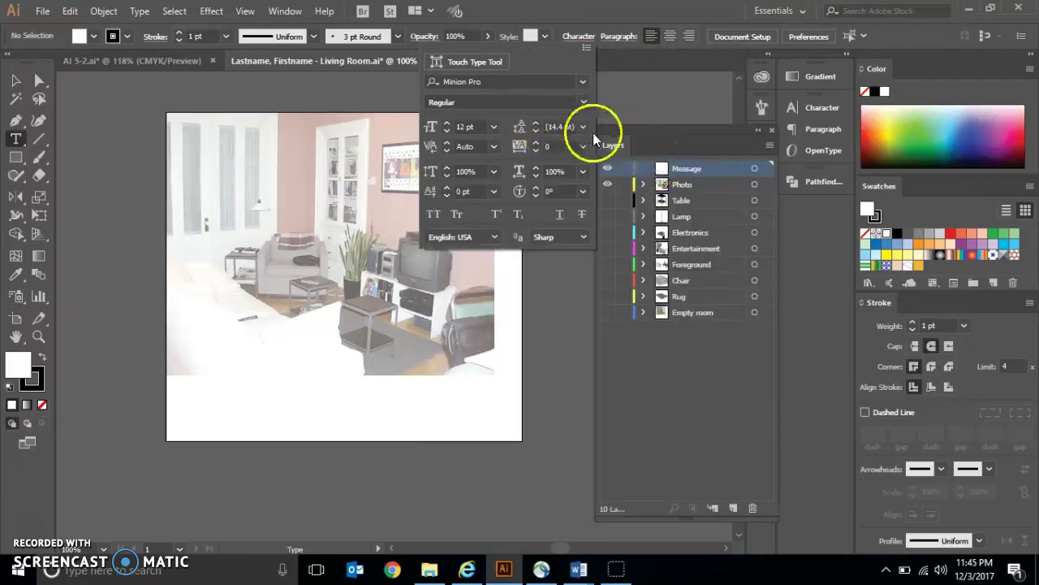
{"action": "left_click", "coordinate": [465, 127]}
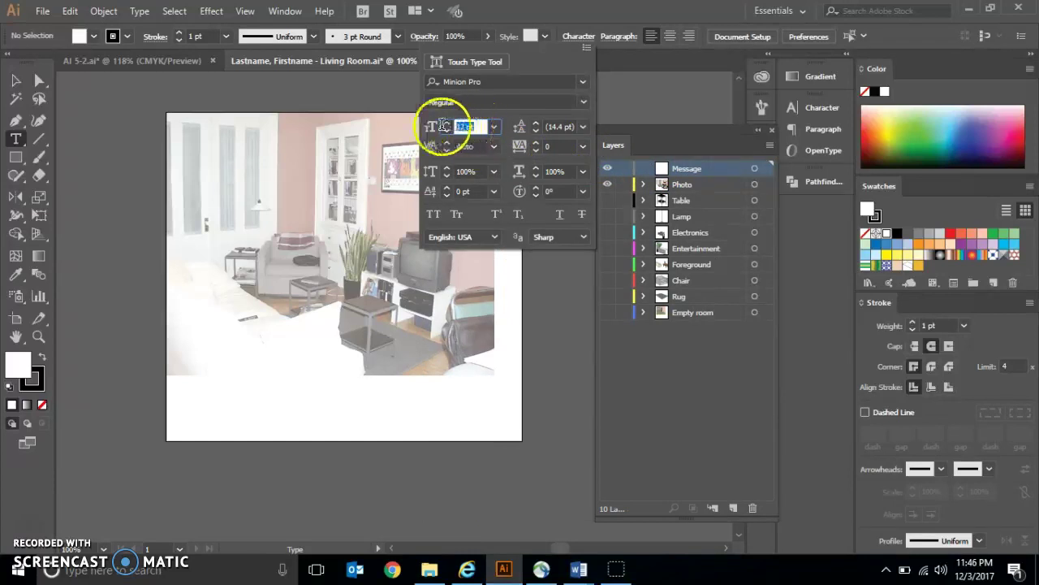
{"action": "type", "text": "3"}
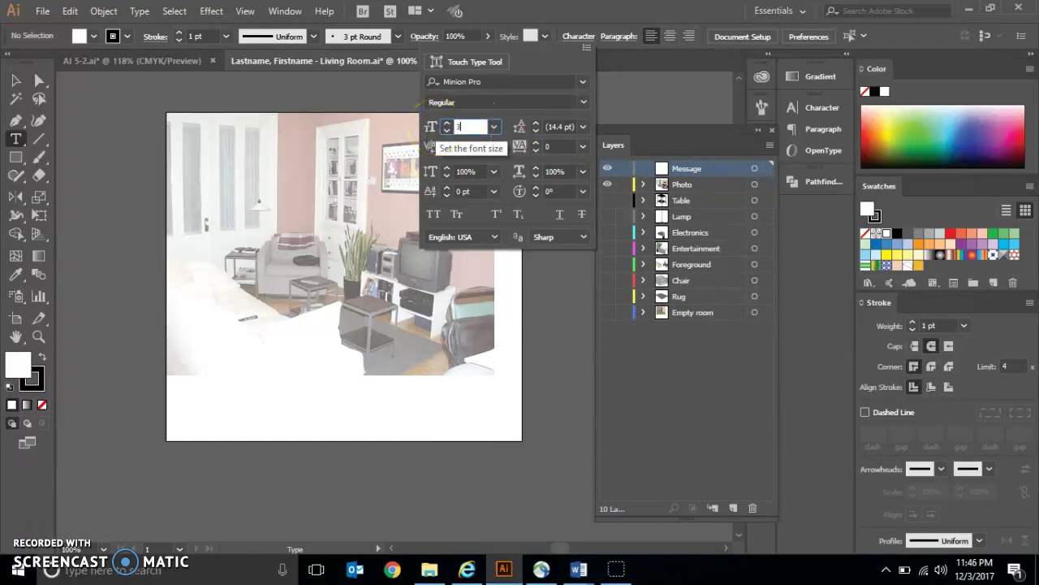
{"action": "type", "text": "0"}
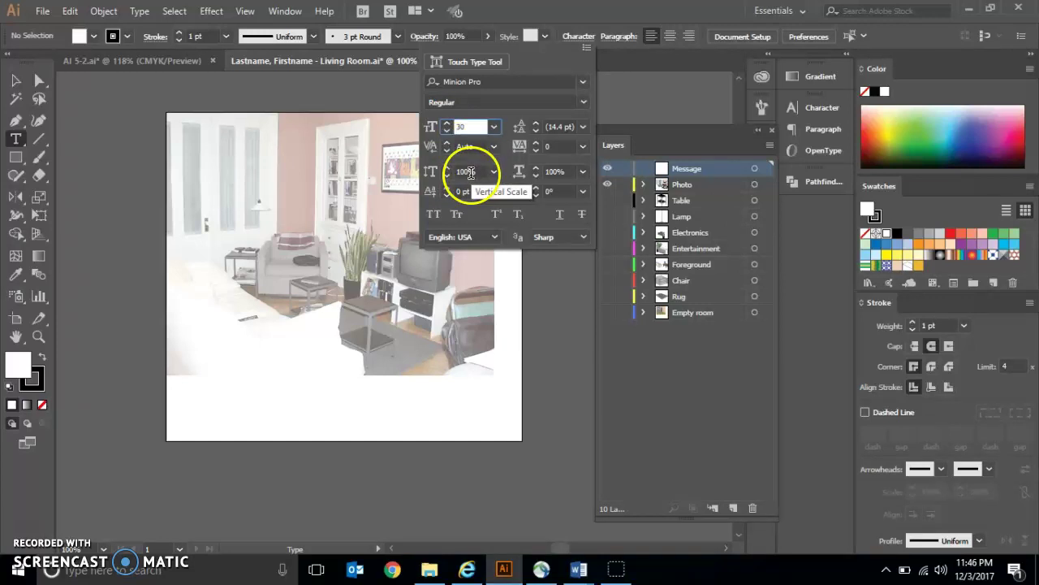
{"action": "left_click", "coordinate": [471, 173]}
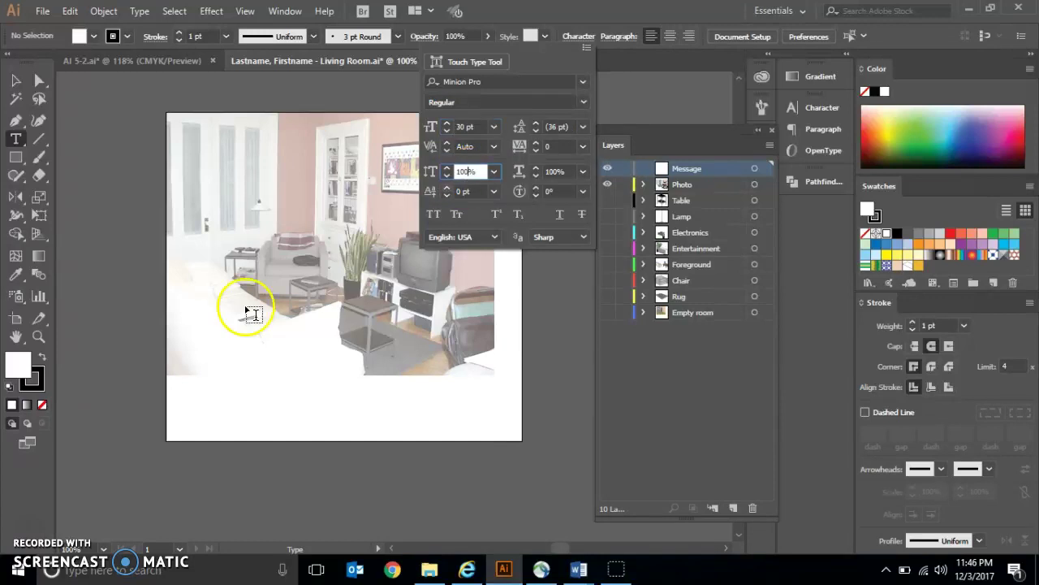
{"action": "left_click", "coordinate": [183, 396]}
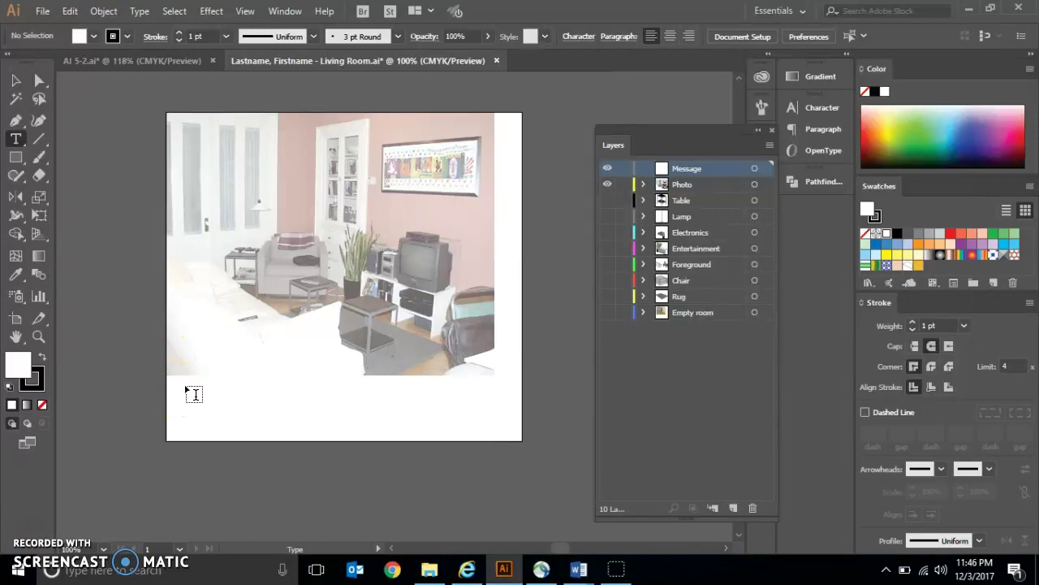
Type 'Printer: Use photo for reference.' below the photo, then a second line asking to call a phone number for problems.
{"action": "left_click", "coordinate": [277, 410]}
{"action": "left_click", "coordinate": [195, 395]}
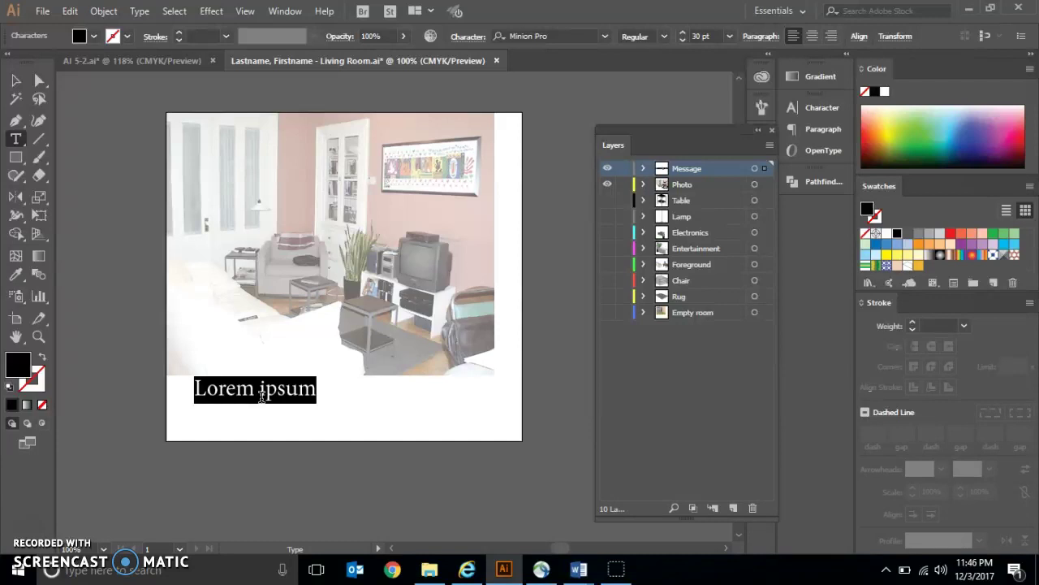
{"action": "type", "text": "Printer"}
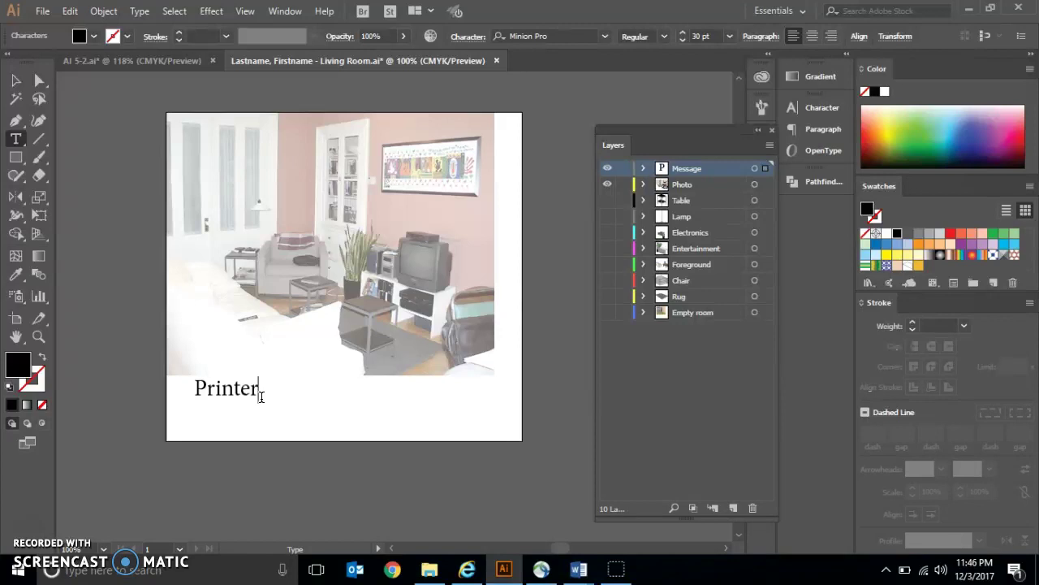
{"action": "type", "text": ": Us"}
{"action": "key", "text": "BackSpace"}
{"action": "type", "text": "we"}
{"action": "key", "text": "BackSpace"}
{"action": "key", "text": "BackSpace"}
{"action": "type", "text": "e photo"}
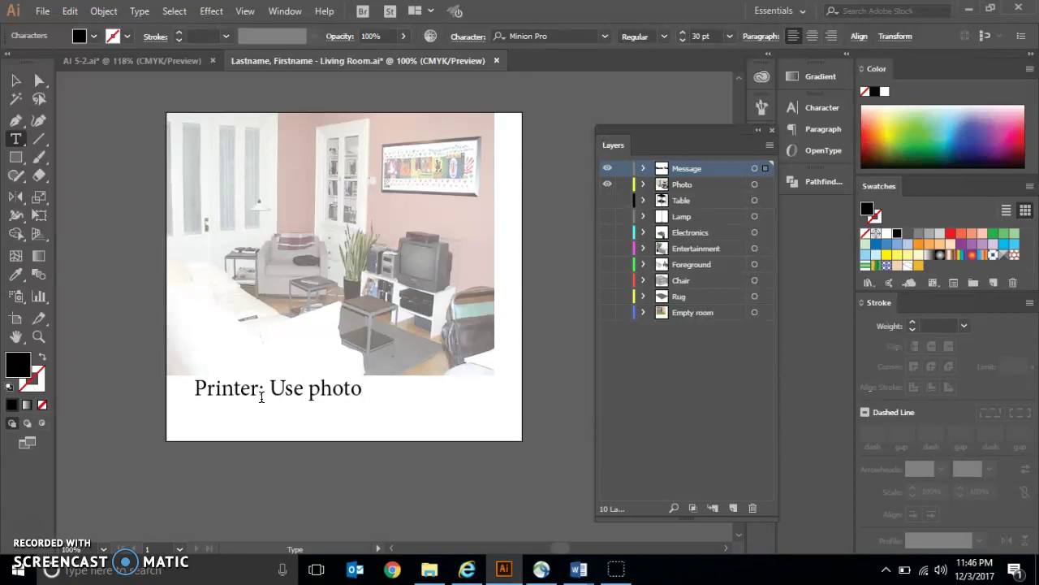
{"action": "type", "text": " for refer"}
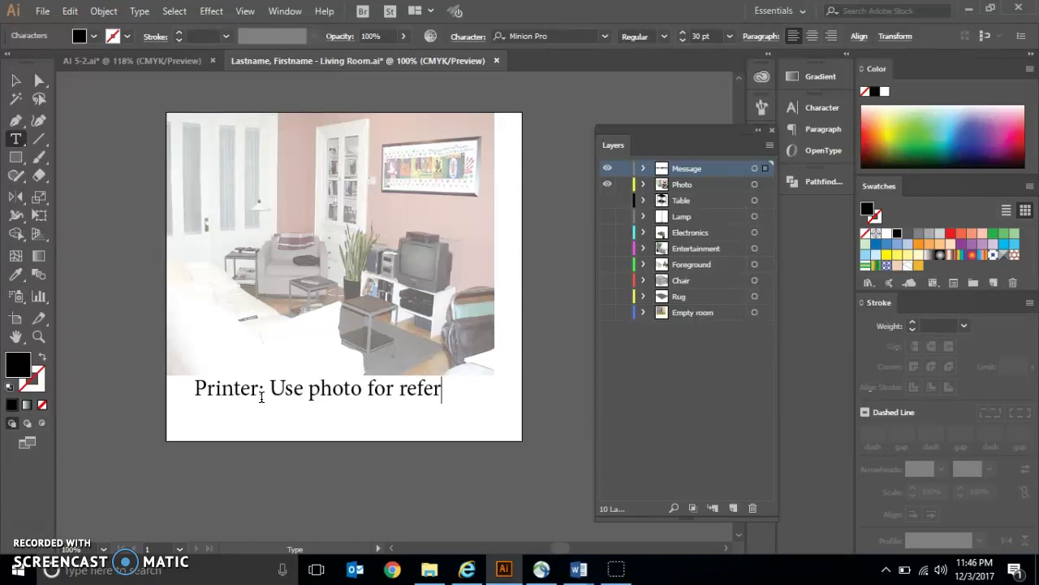
{"action": "type", "text": "ence."}
{"action": "key", "text": "Return"}
{"action": "type", "text": "C"}
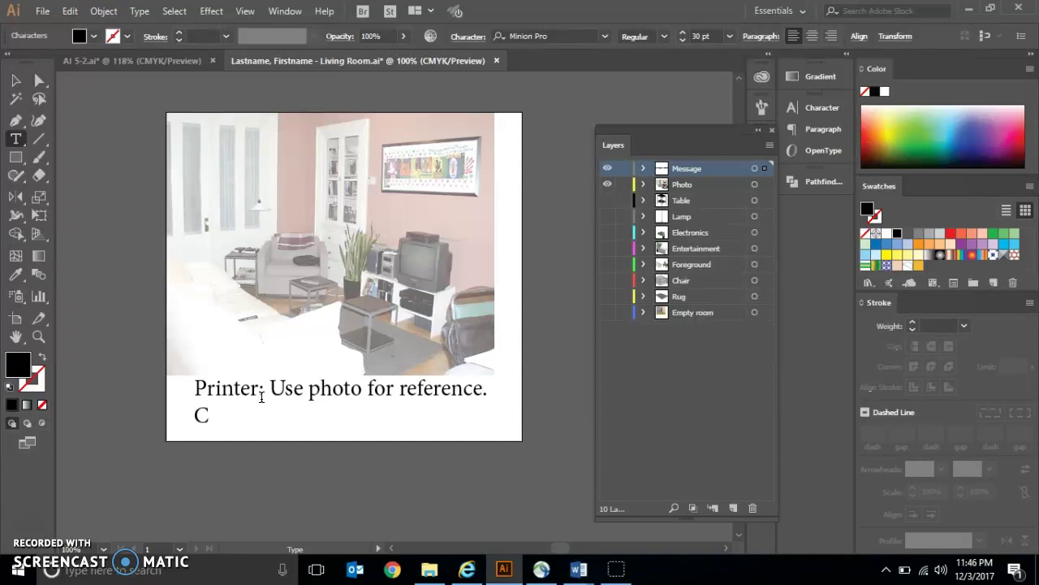
{"action": "type", "text": "all me at"}
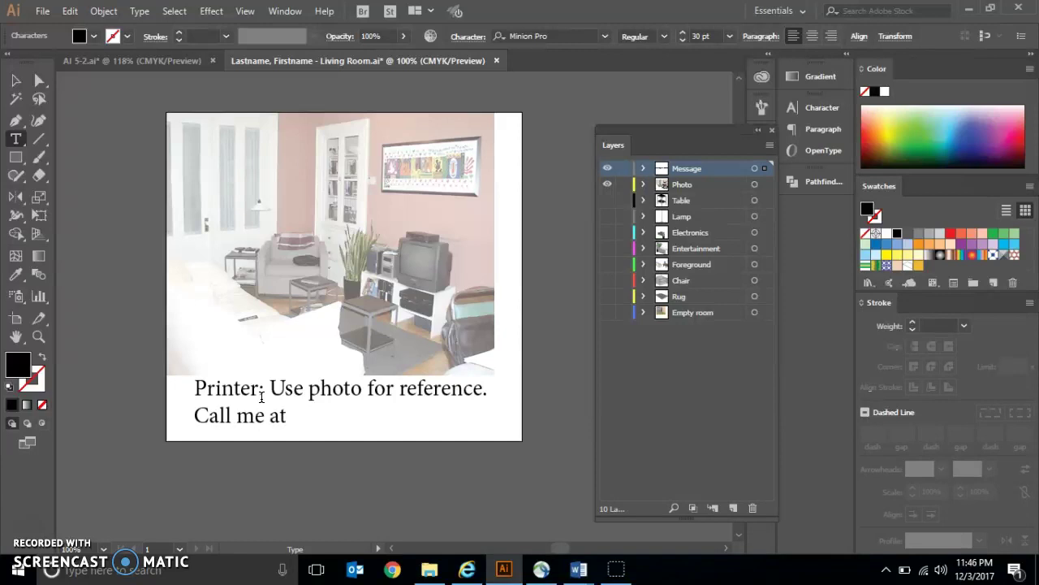
{"action": "type", "text": " 555-1234 for"}
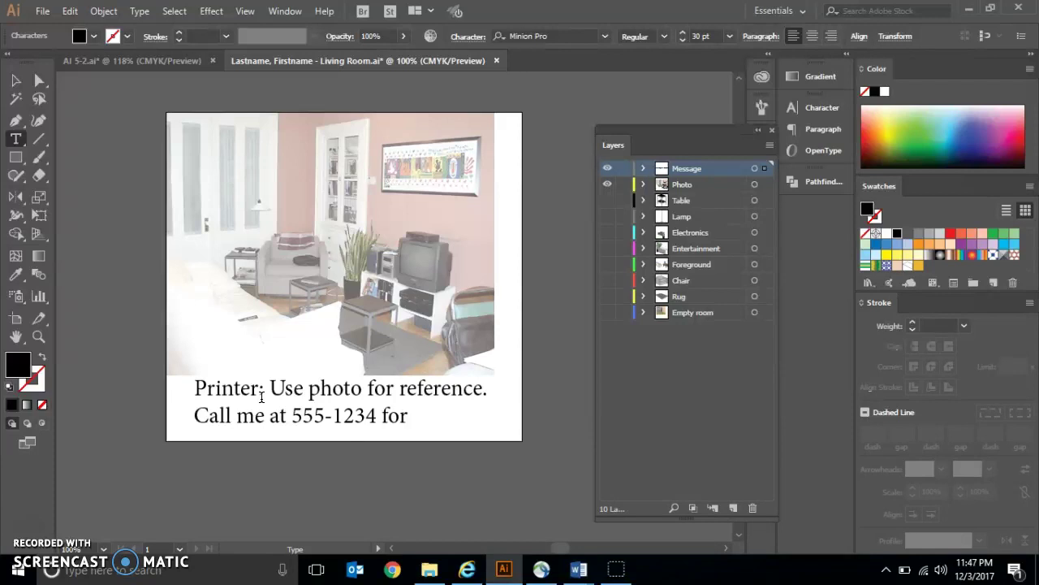
{"action": "type", "text": " any problems"}
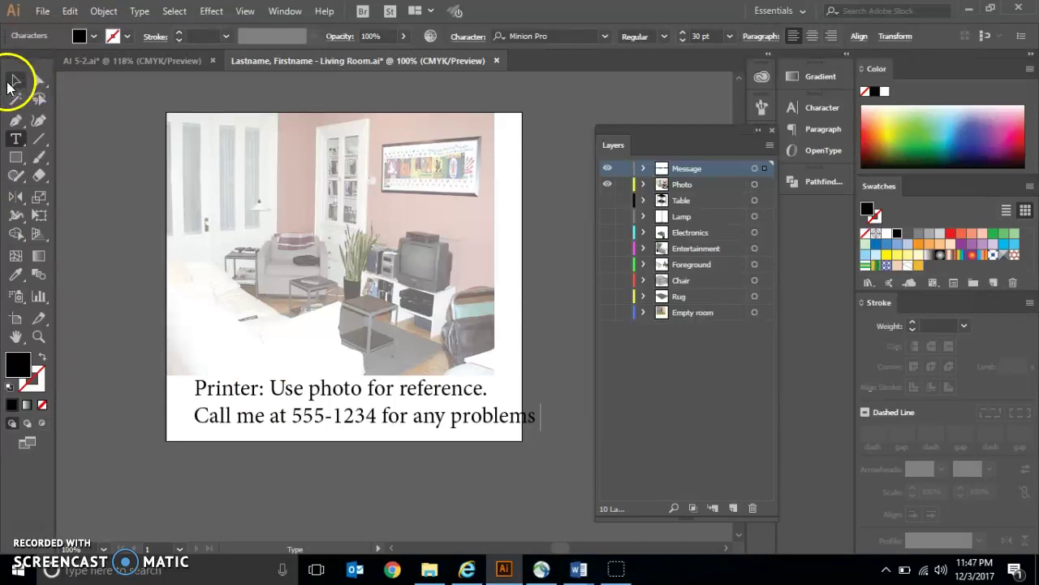
Select the two-line note and convert it with Type > Create Outlines, then deselect.
{"action": "left_click", "coordinate": [17, 79]}
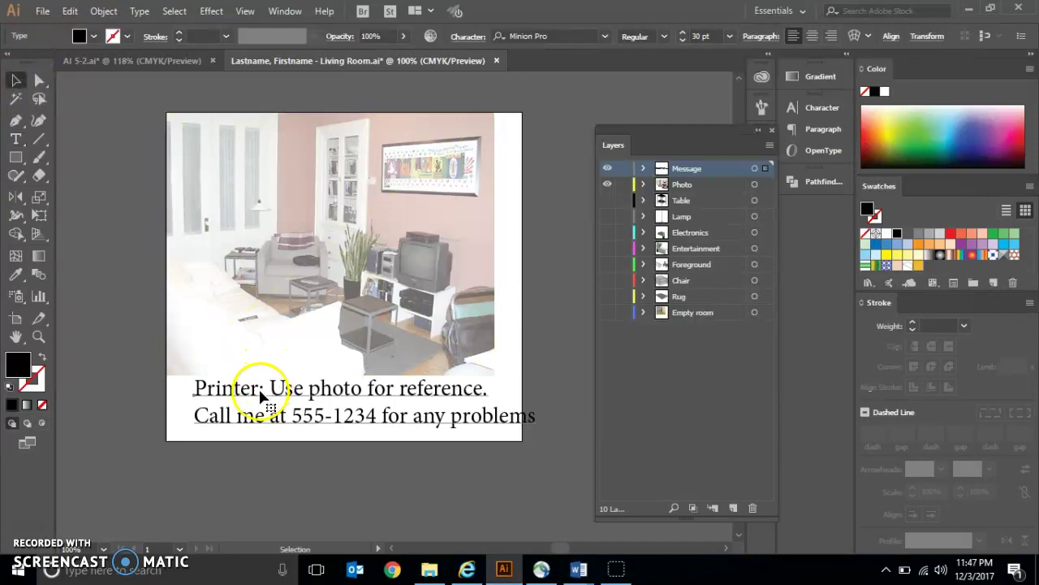
{"action": "left_click", "coordinate": [139, 10]}
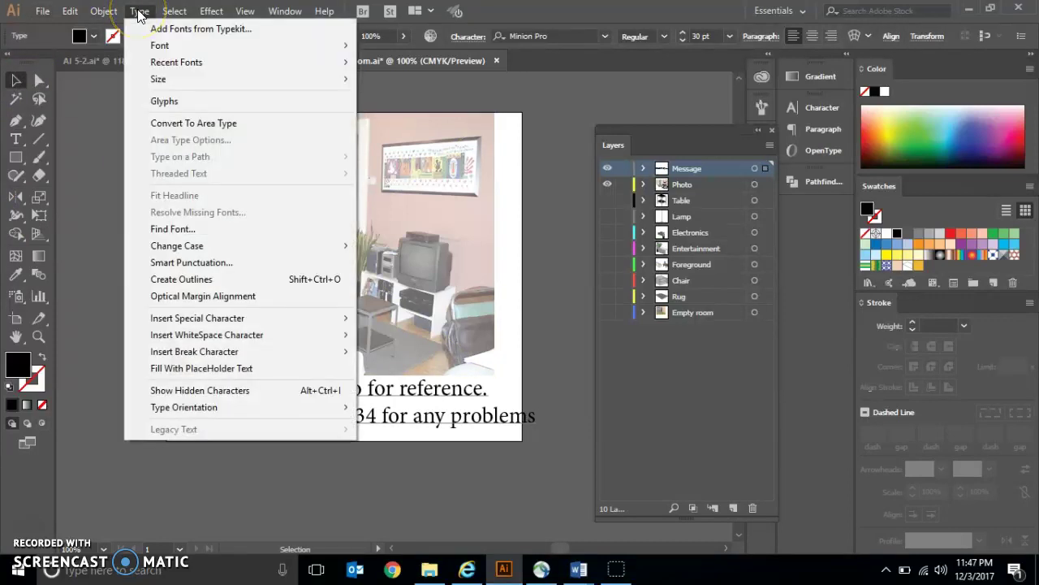
{"action": "left_click", "coordinate": [206, 280]}
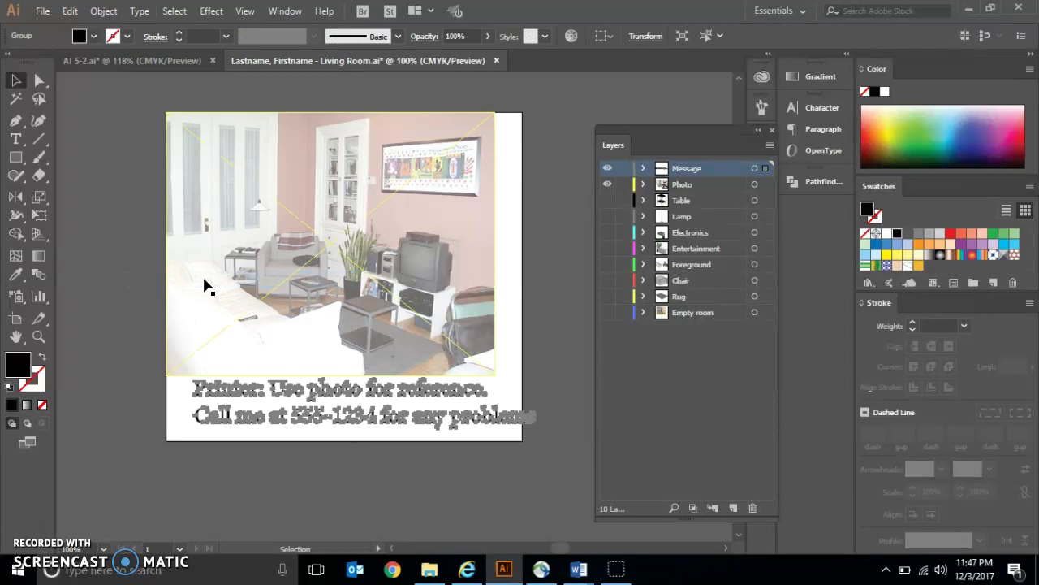
{"action": "left_click", "coordinate": [204, 464]}
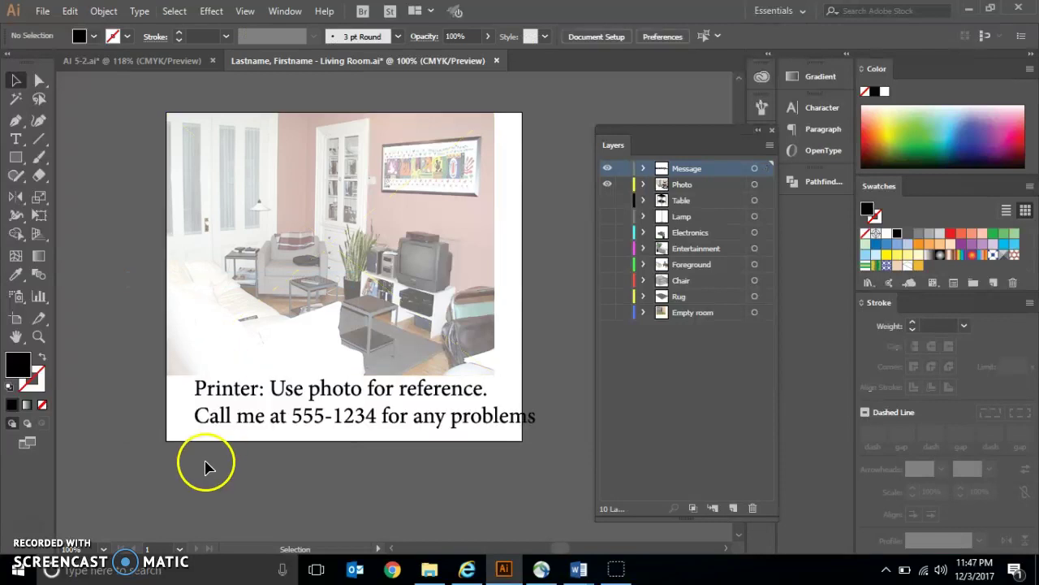
Uncheck Print in the Message layer's Layer Options.
{"action": "double_click", "coordinate": [731, 169]}
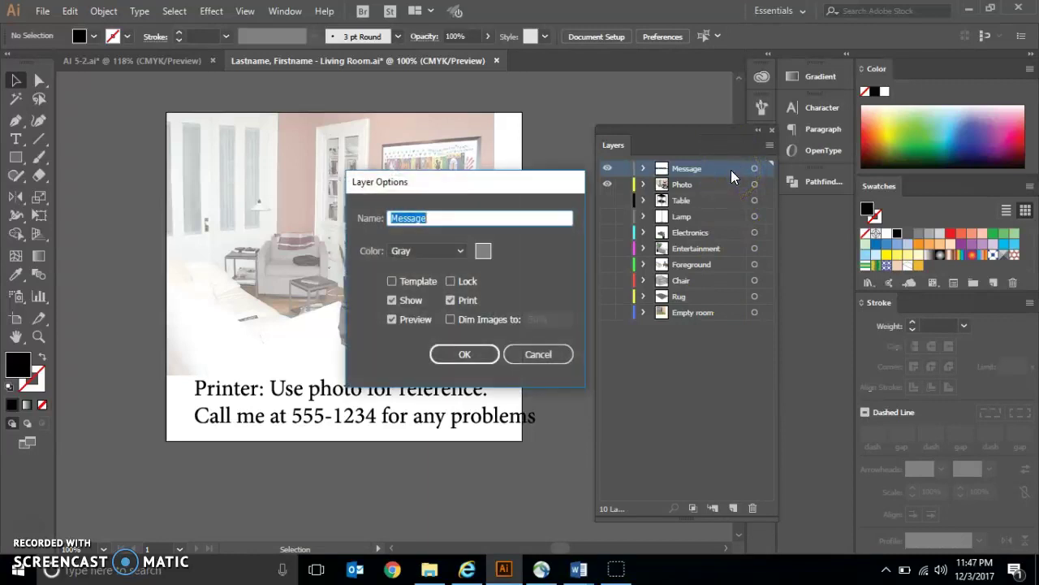
{"action": "left_click", "coordinate": [452, 301]}
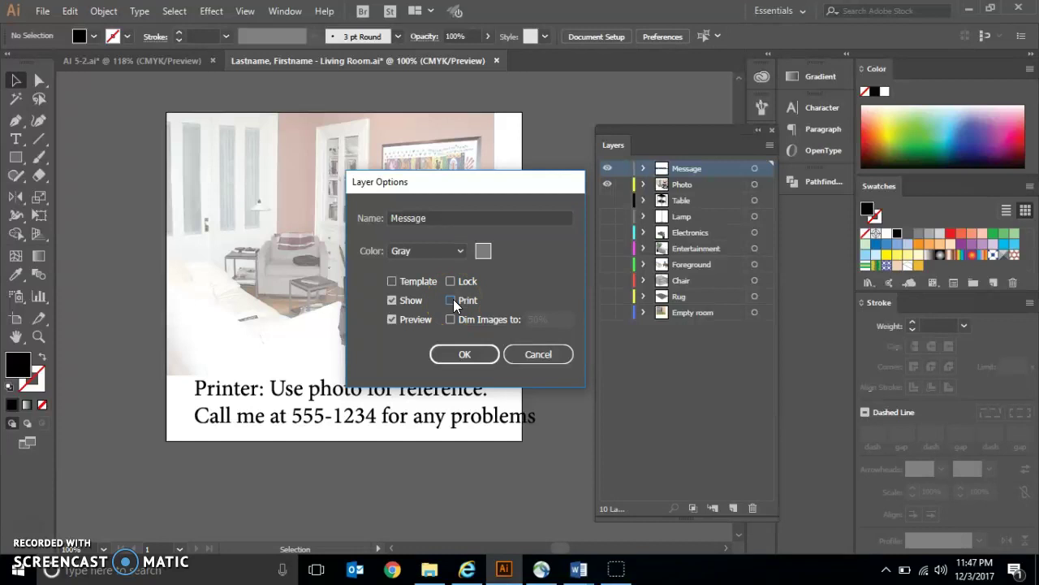
{"action": "left_click", "coordinate": [455, 354]}
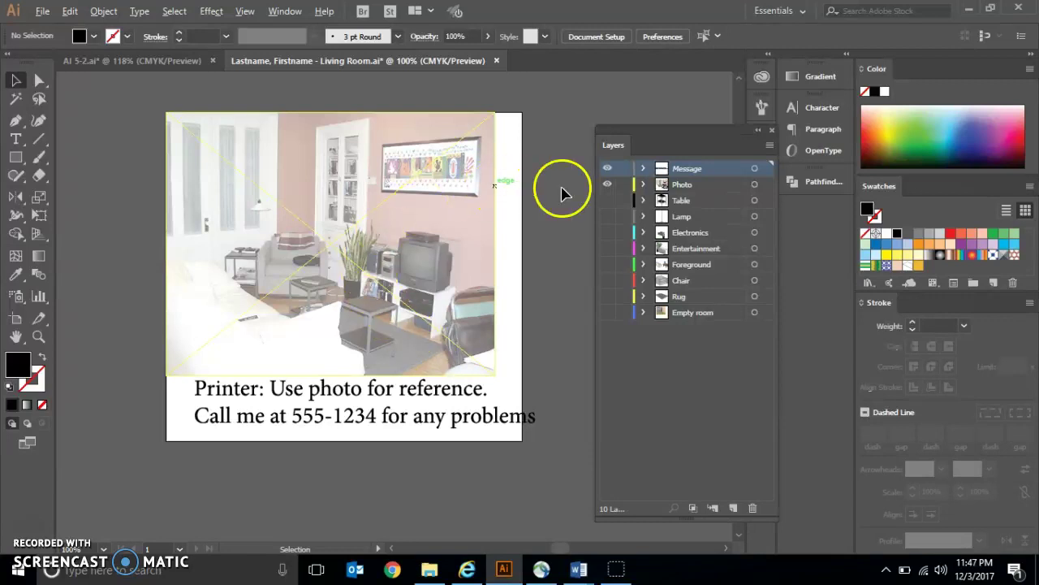
Make every layer visible, then hide the Message and Photo layers so only the cartoon room shows.
{"action": "left_click", "coordinate": [608, 170], "text": "alt"}
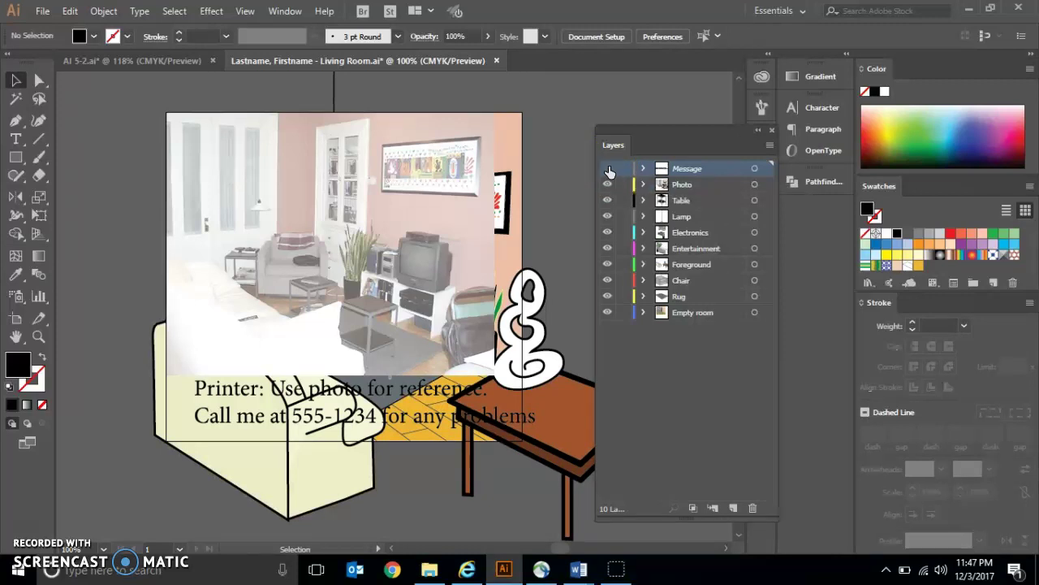
{"action": "left_click", "coordinate": [608, 169]}
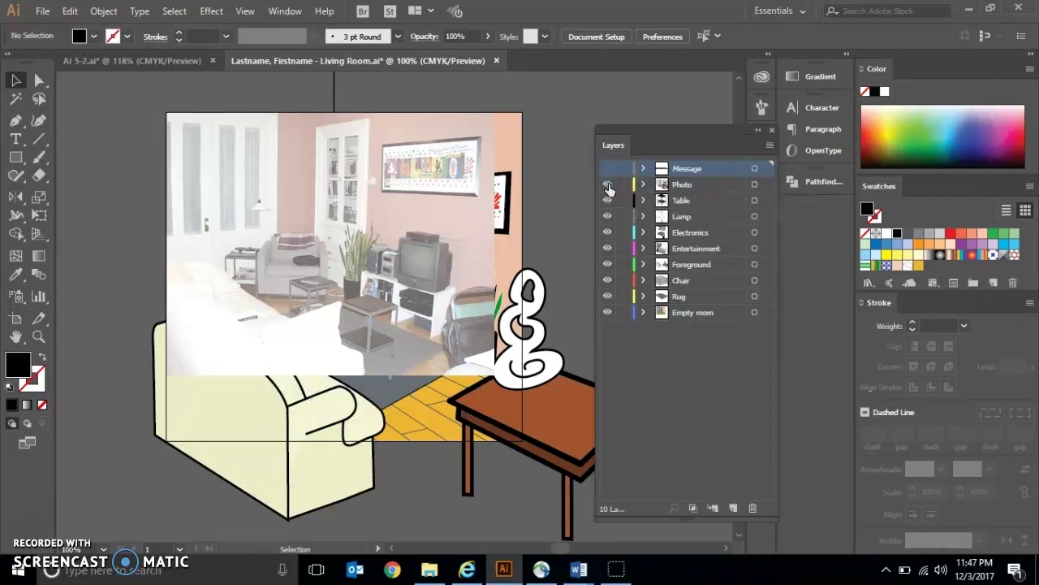
{"action": "left_click", "coordinate": [608, 185]}
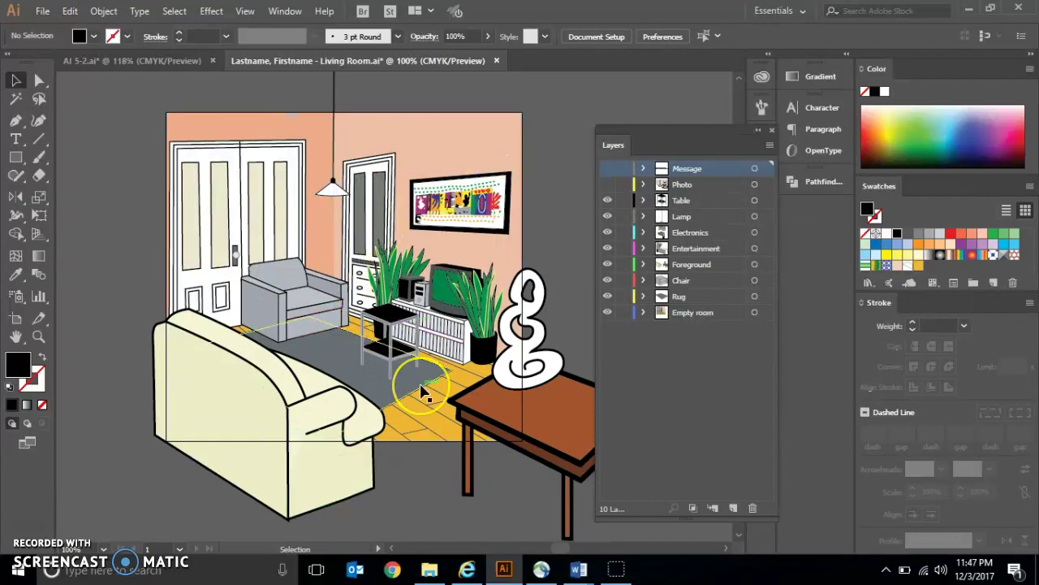